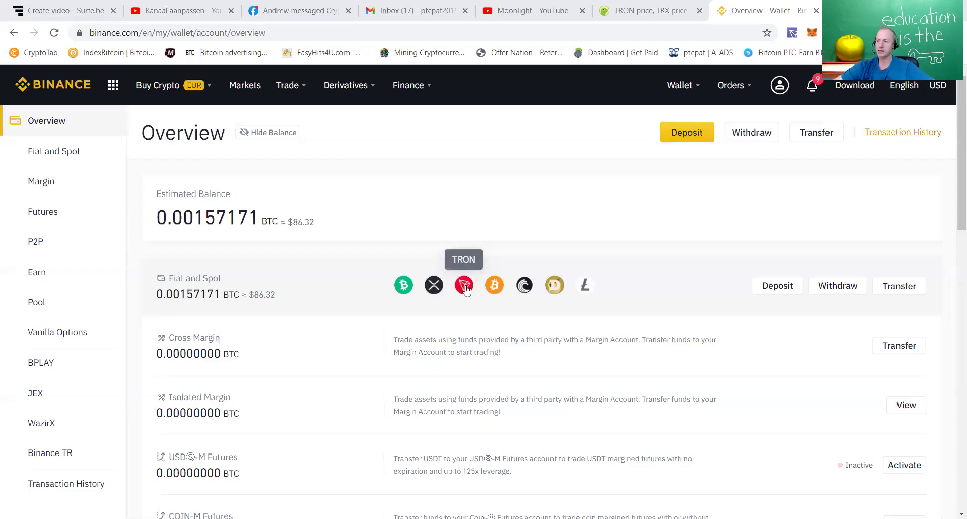
Step: Check the TRON holding of 461.34185500 TRX on the Binance wallet overview
left_click(465, 286)
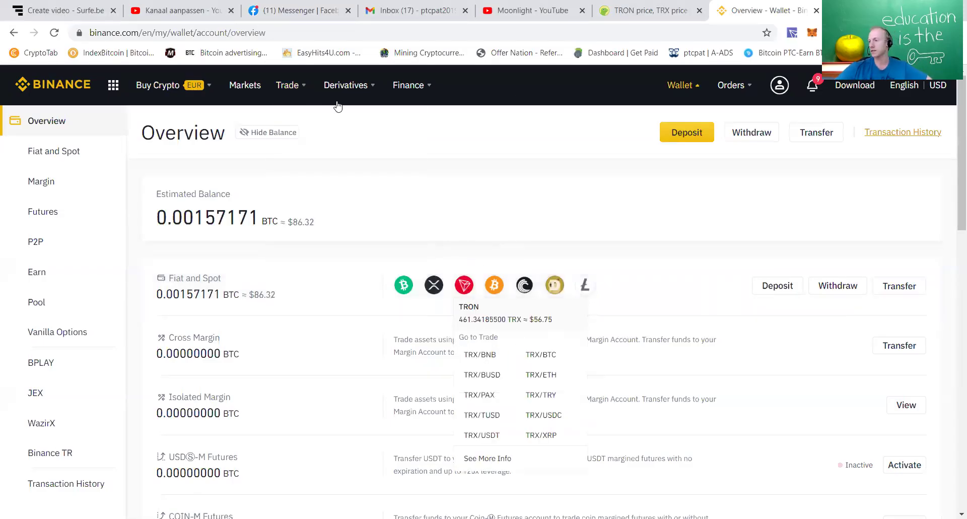
mouse_move(278, 93)
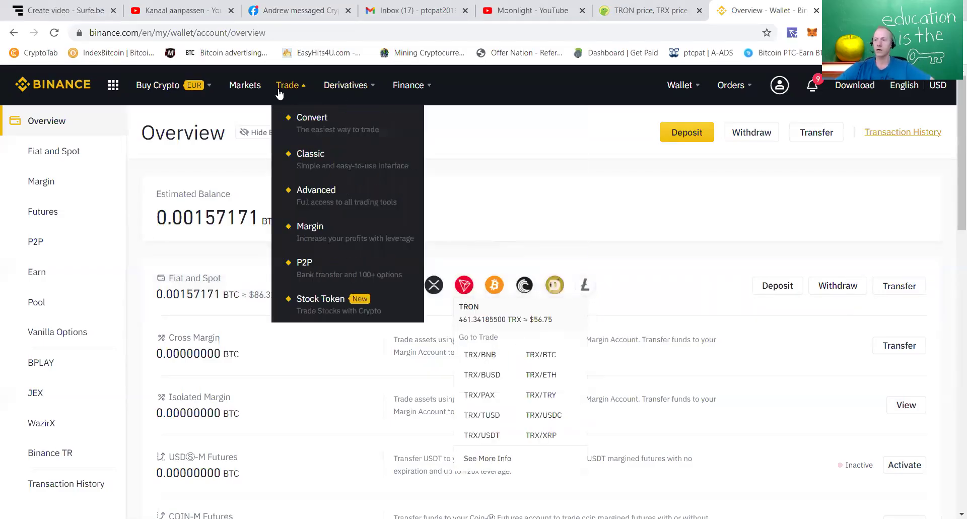
Step: Open the classic spot trading page and load the TRX/BNB pair by searching 'trx'
left_click(309, 154)
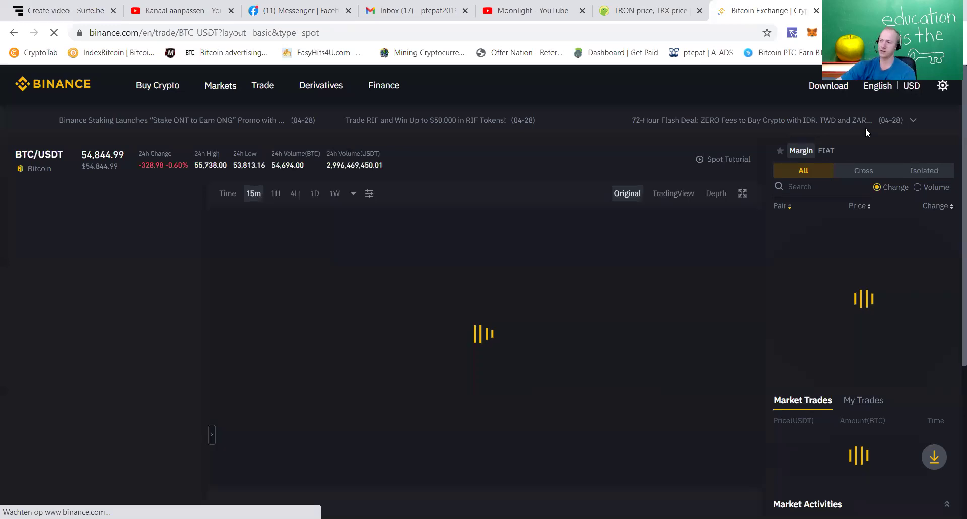
left_click(807, 189)
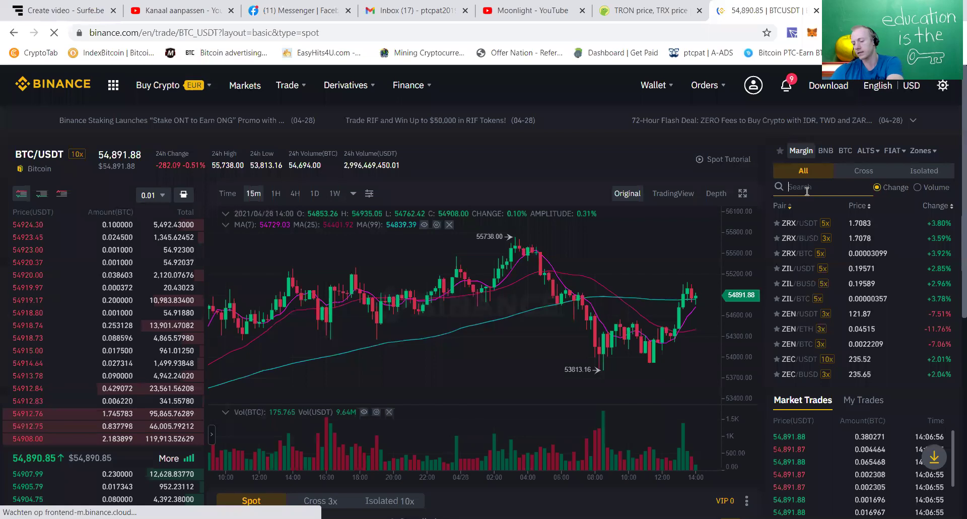
type("trx")
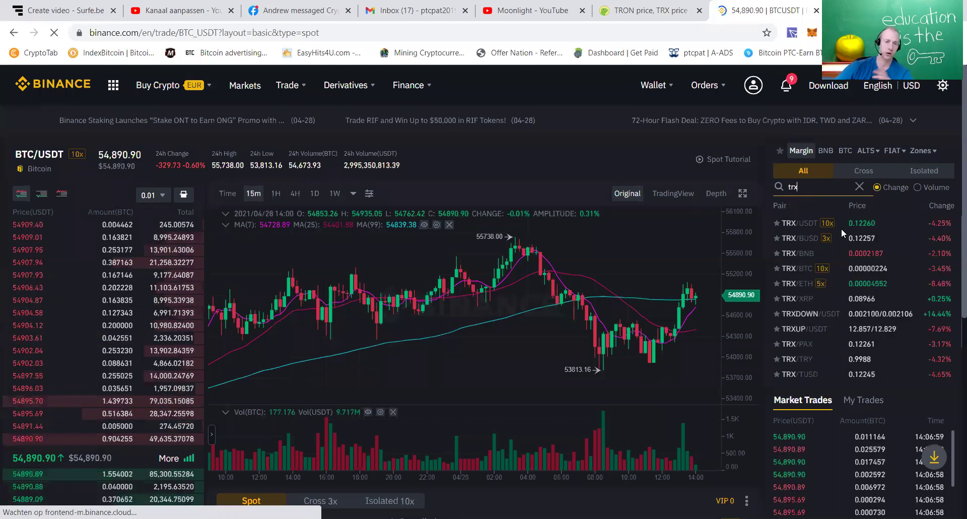
left_click(788, 254)
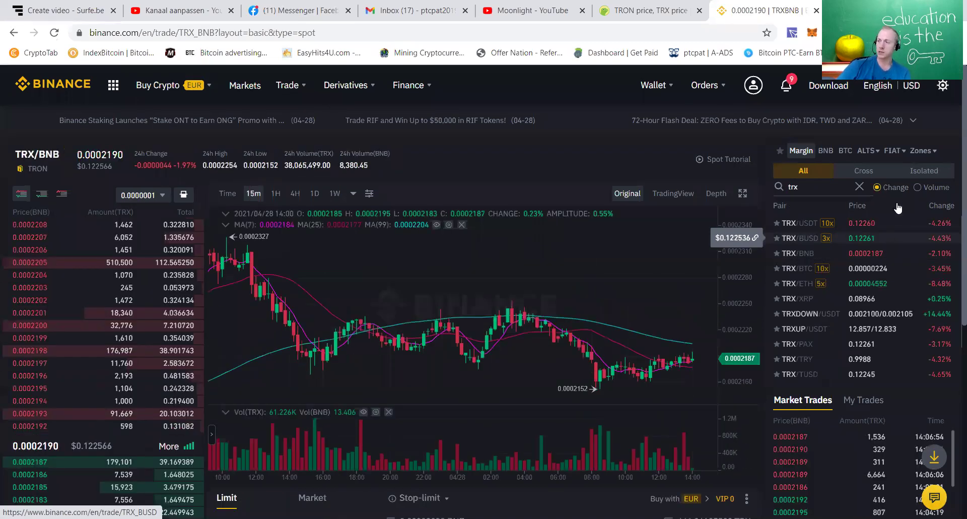
Step: Sell 100% of the 461 TRX for BNB with a market order and dismiss the filled notice
mouse_move(867, 150)
scroll(899, 284, "down", 3)
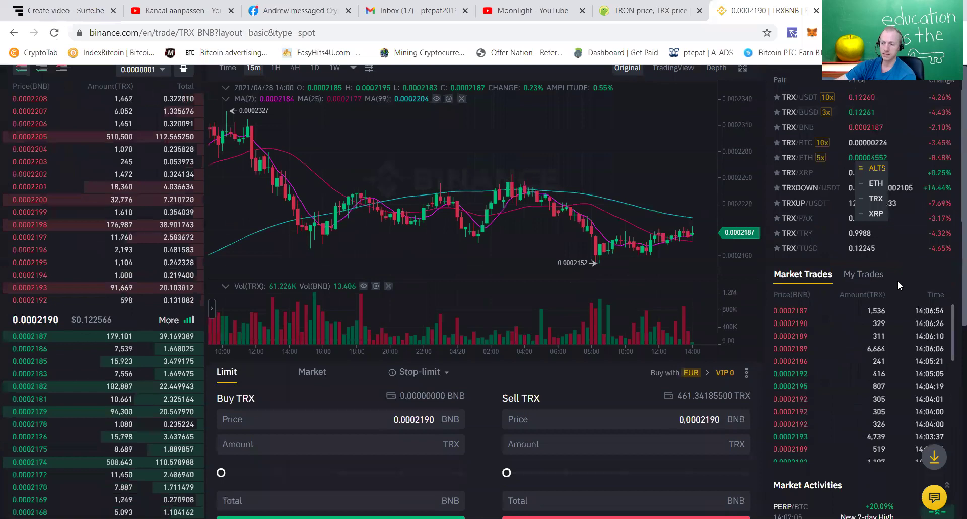
scroll(897, 284, "down", 3)
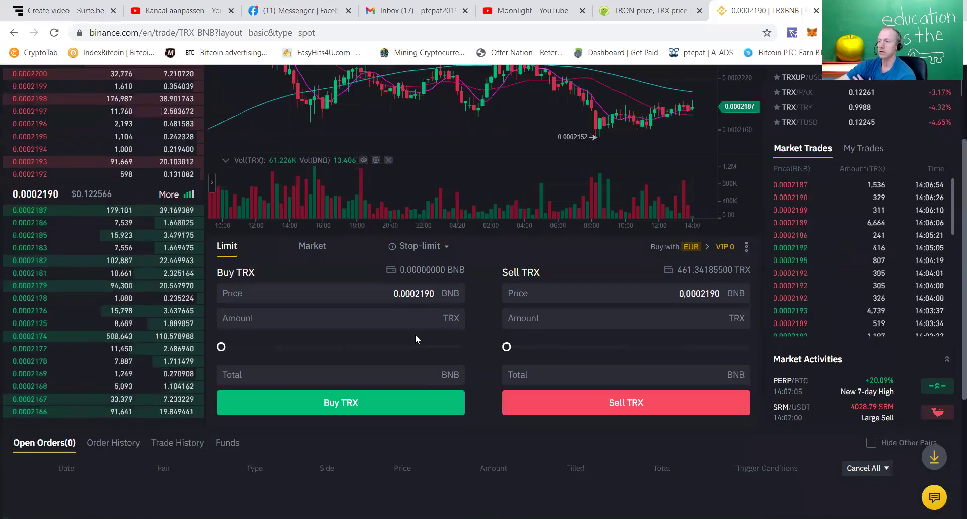
left_click(313, 252)
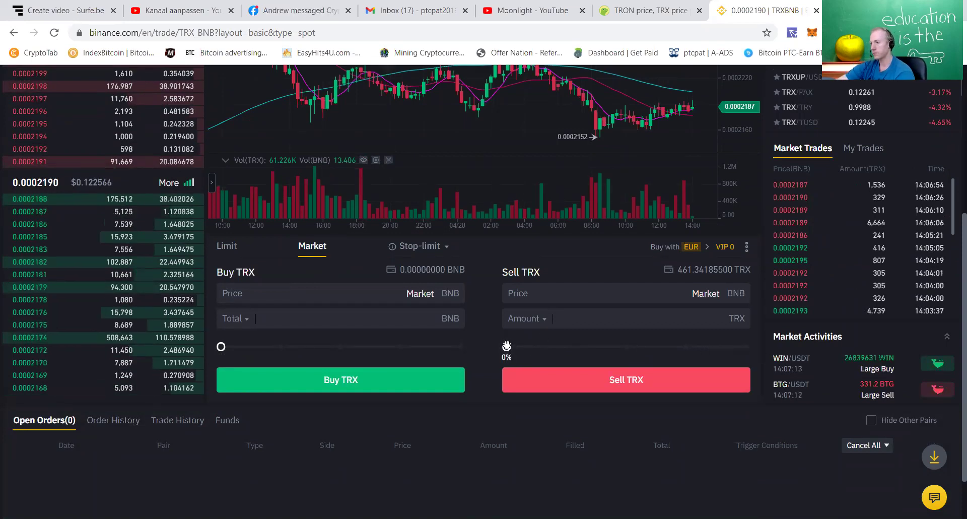
left_click_drag(506, 345, 813, 381)
left_click(666, 380)
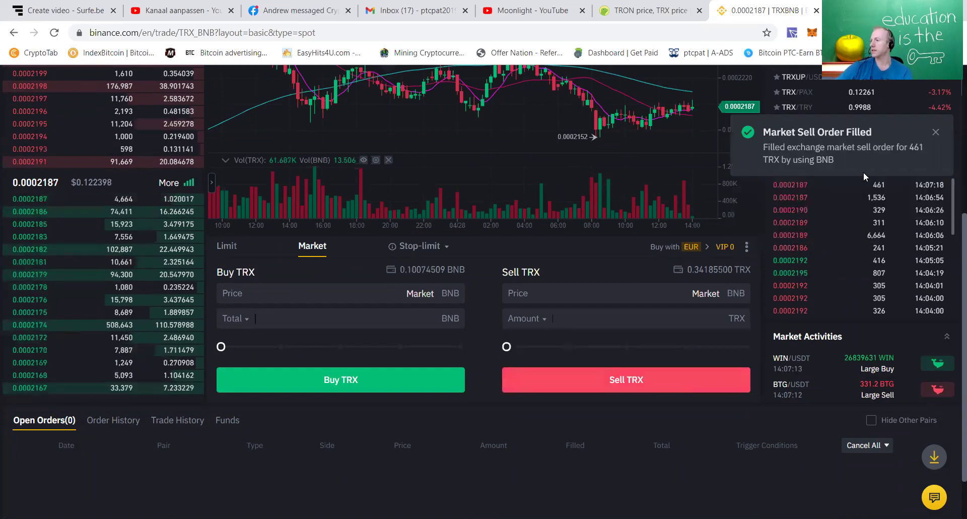
left_click(935, 132)
scroll(794, 226, "up", 5)
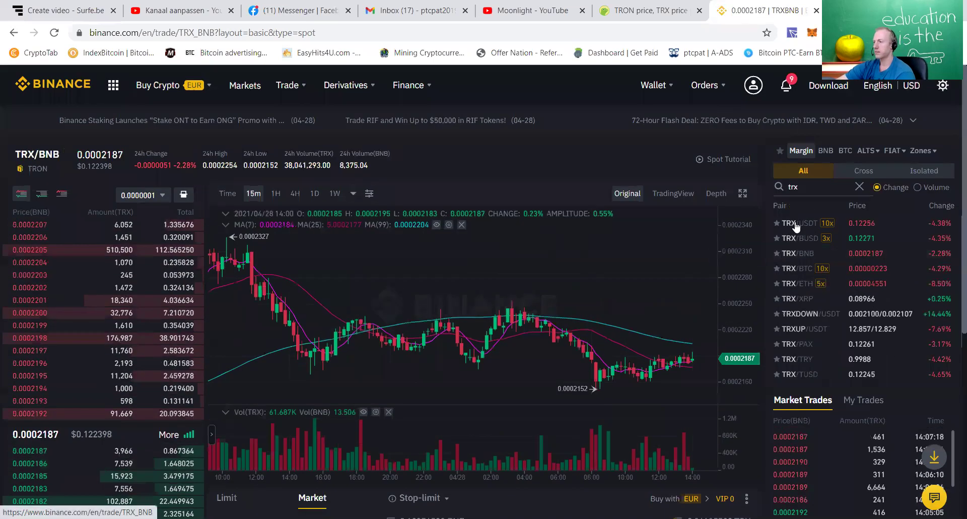
scroll(695, 180, "down", 1)
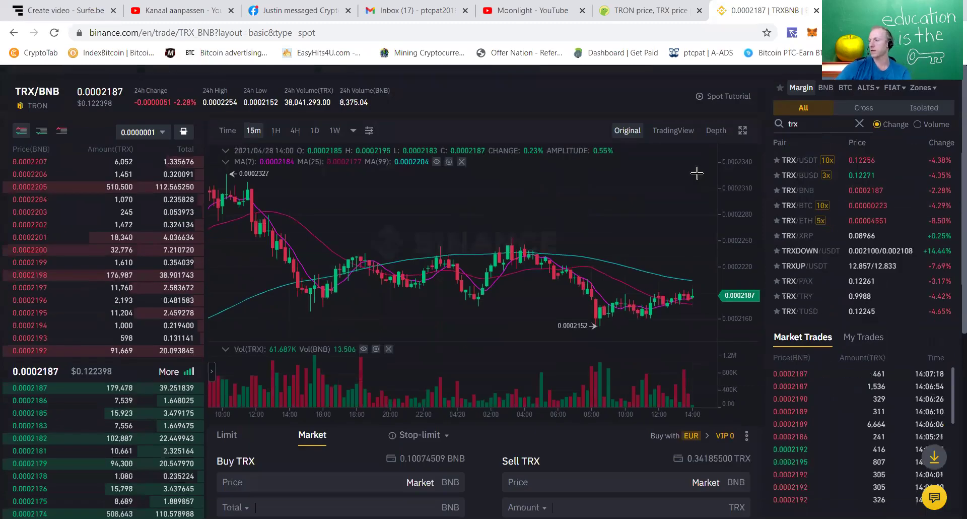
scroll(696, 173, "up", 2)
mouse_move(651, 87)
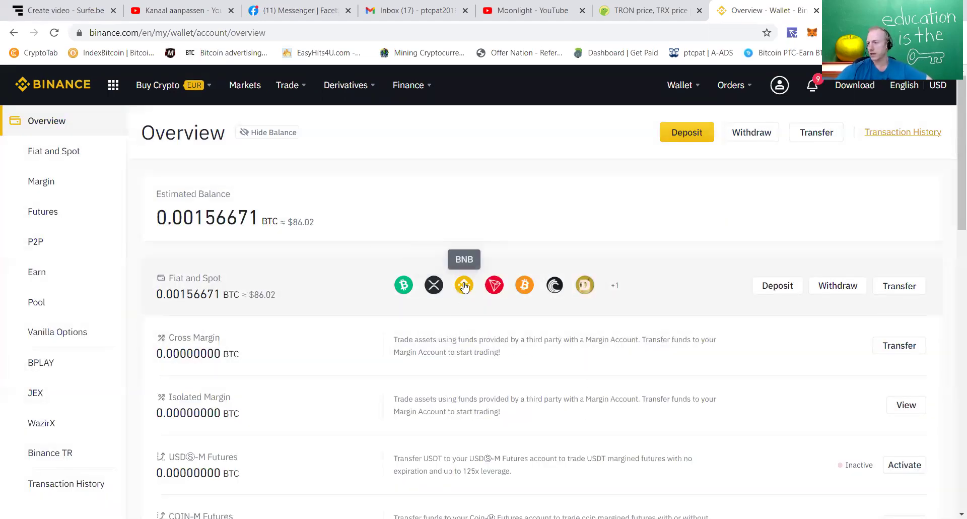
Step: Copy the MetaMask account address and start a new tab toward the Binance Academy article ('aca')
mouse_move(463, 286)
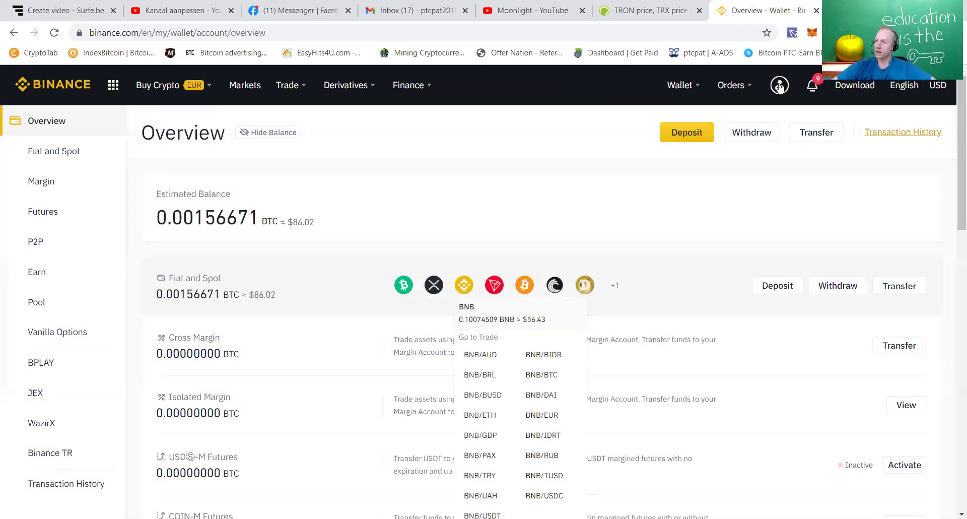
left_click(812, 33)
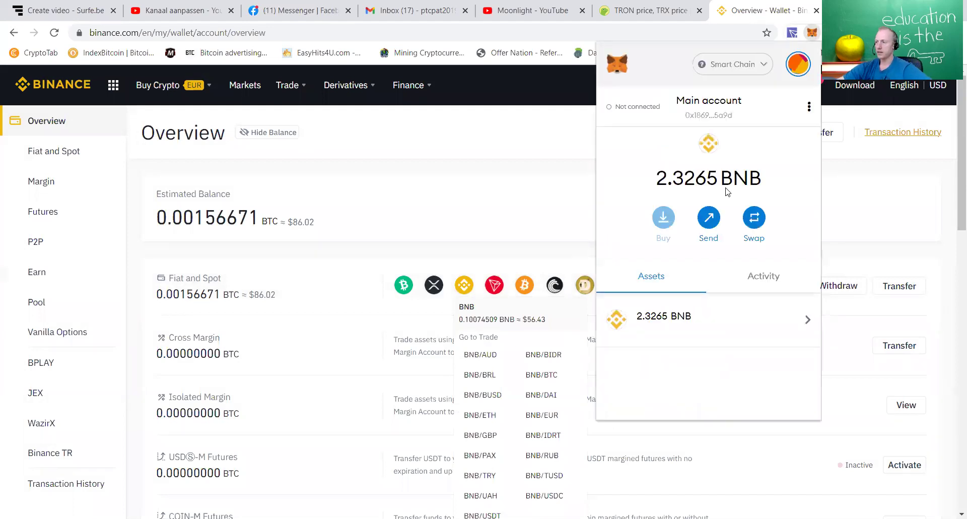
left_click(700, 105)
left_click(700, 105)
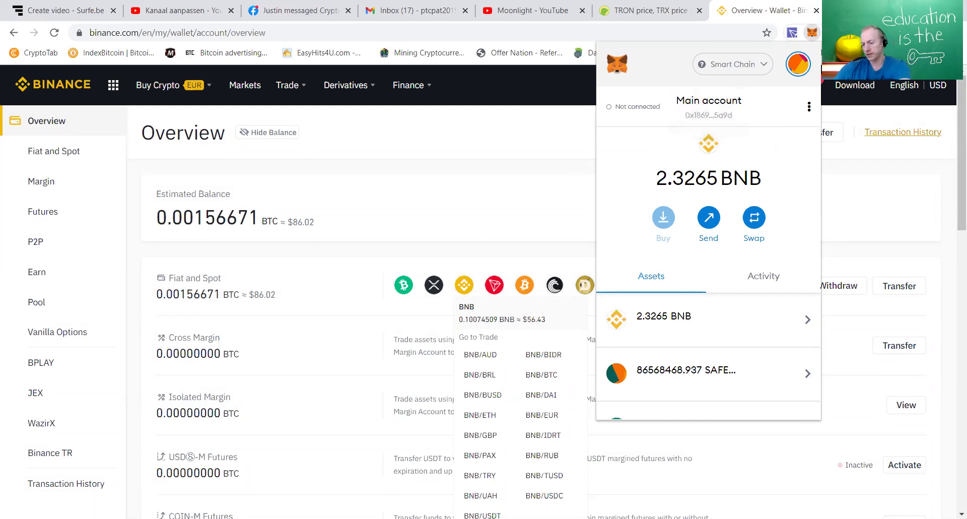
key("ctrl+t")
type("aca")
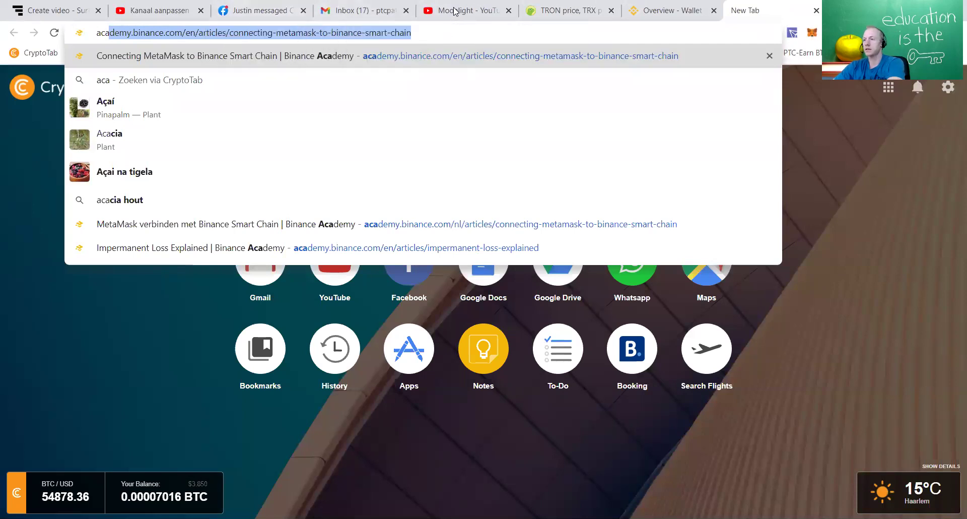
Step: Load the Binance Academy MetaMask article and find the Smart Chain Mainnet parameters (Chain ID 56, BNB)
key("Return")
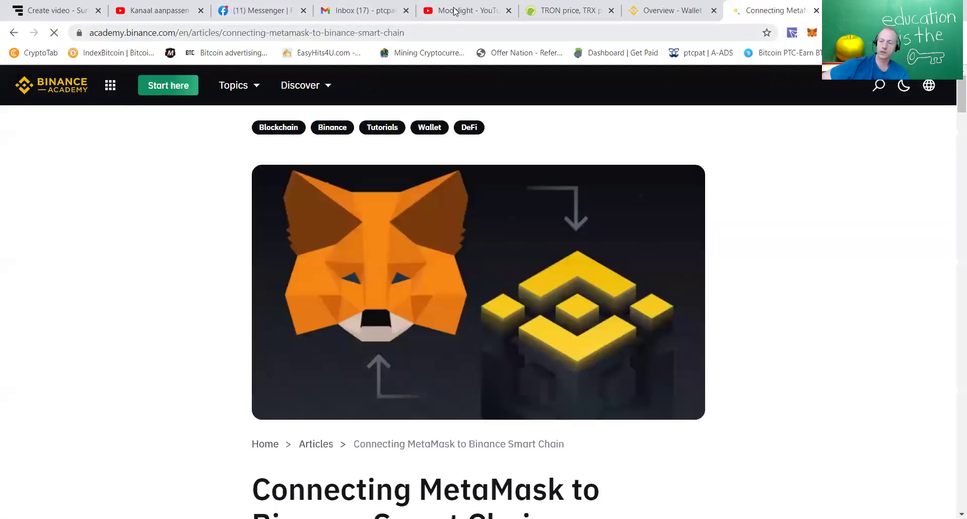
scroll(418, 201, "down", 9)
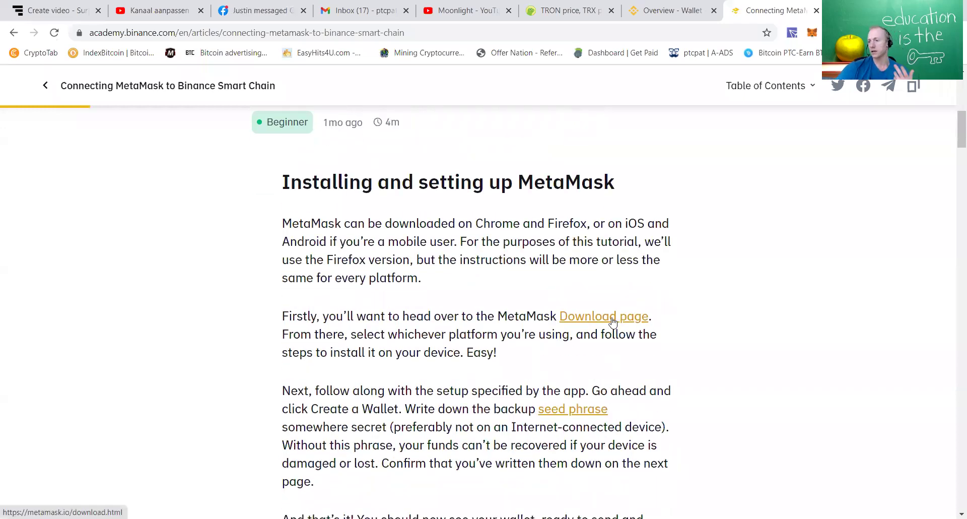
scroll(613, 321, "down", 5)
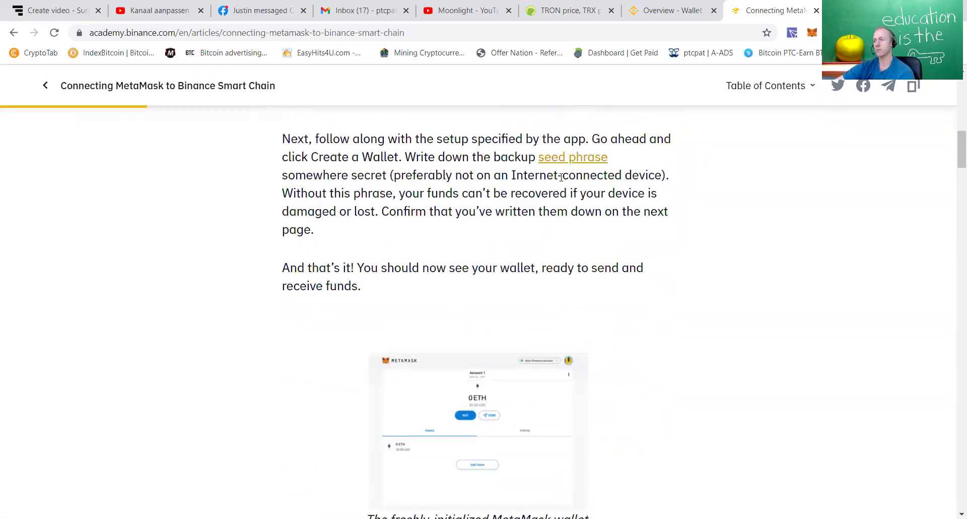
scroll(561, 180, "down", 2)
scroll(561, 180, "down", 9)
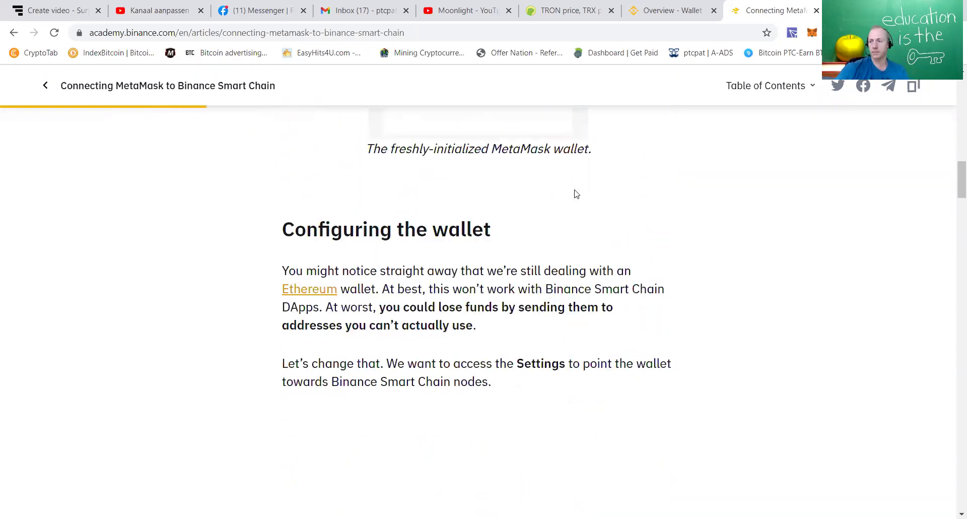
scroll(577, 237, "down", 9)
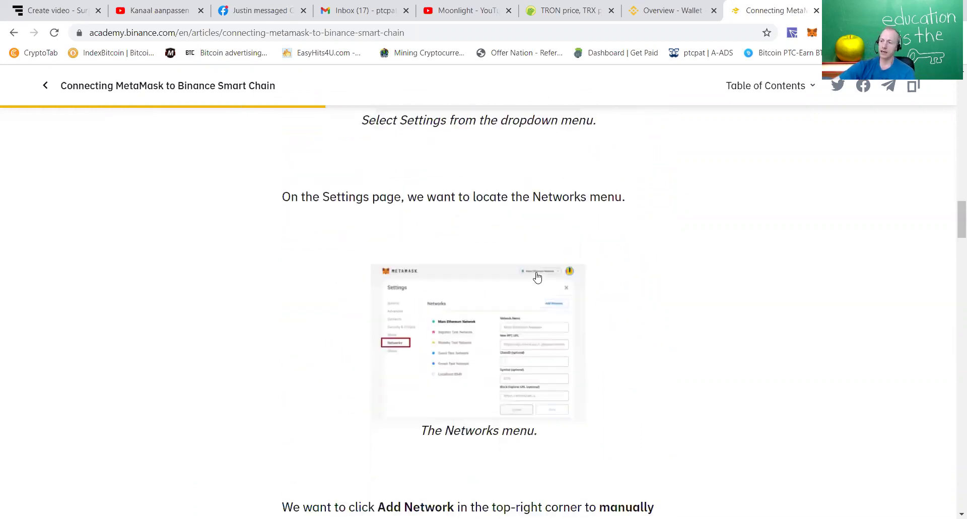
scroll(481, 225, "up", 5)
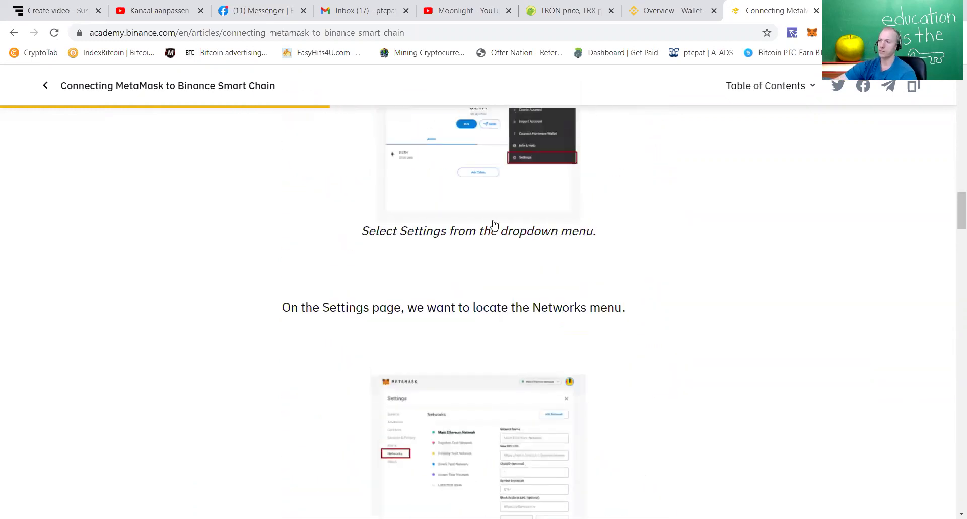
scroll(487, 234, "down", 10)
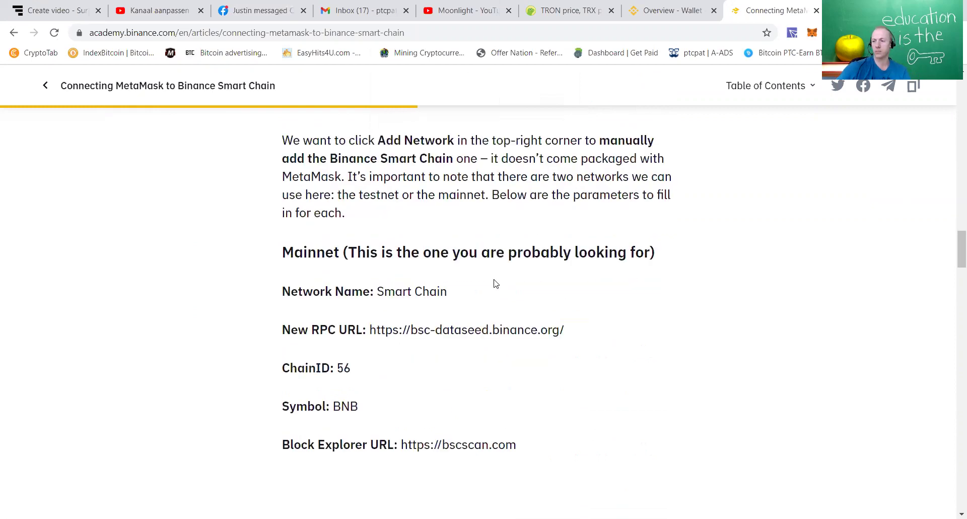
triple_click(392, 264)
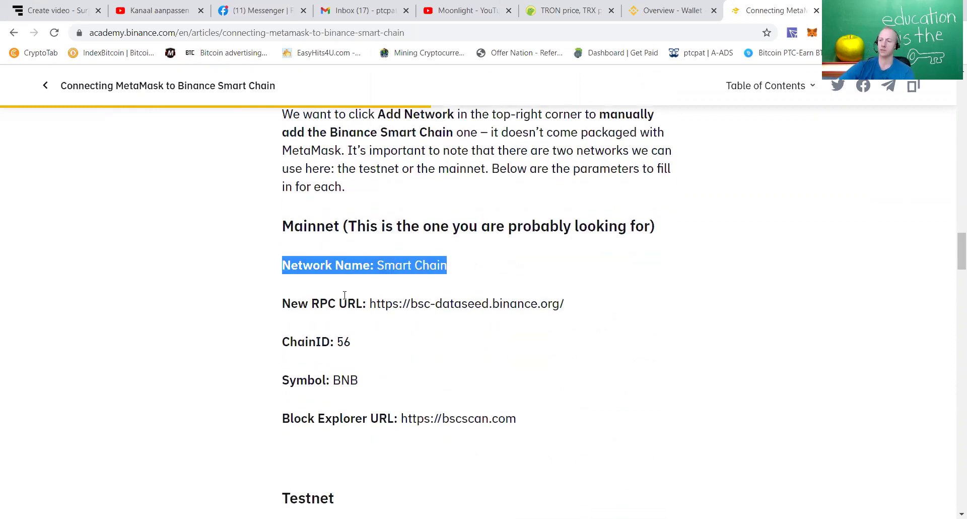
scroll(405, 277, "down", 2)
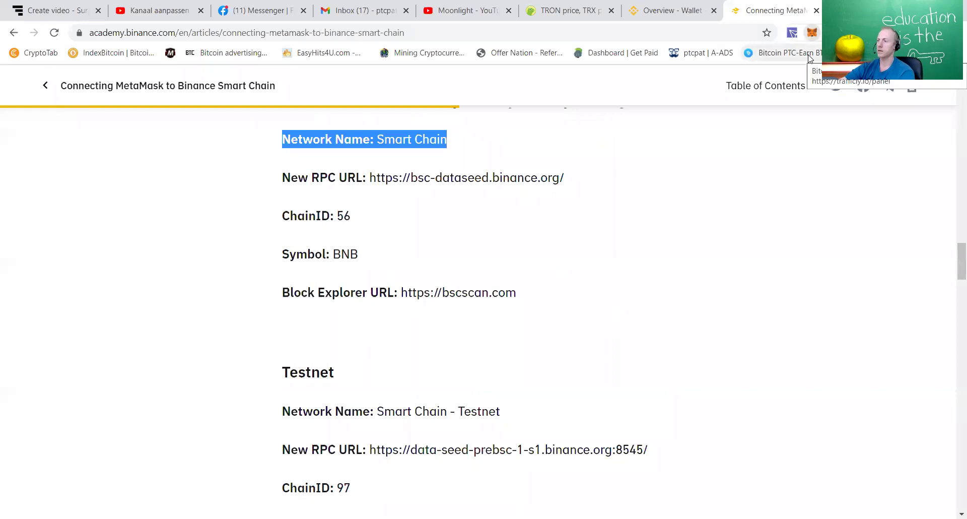
Step: Begin adding a custom network from MetaMask Settings > Networks
left_click(811, 32)
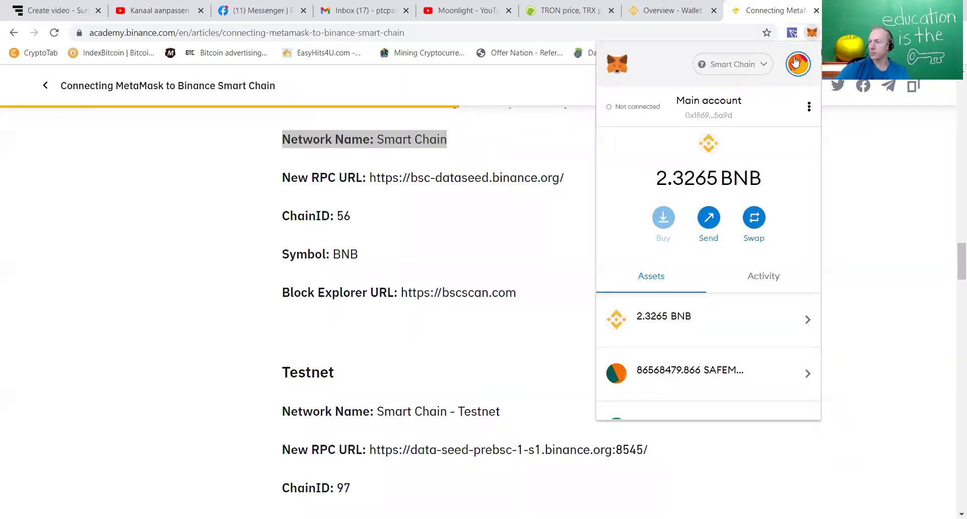
left_click(796, 63)
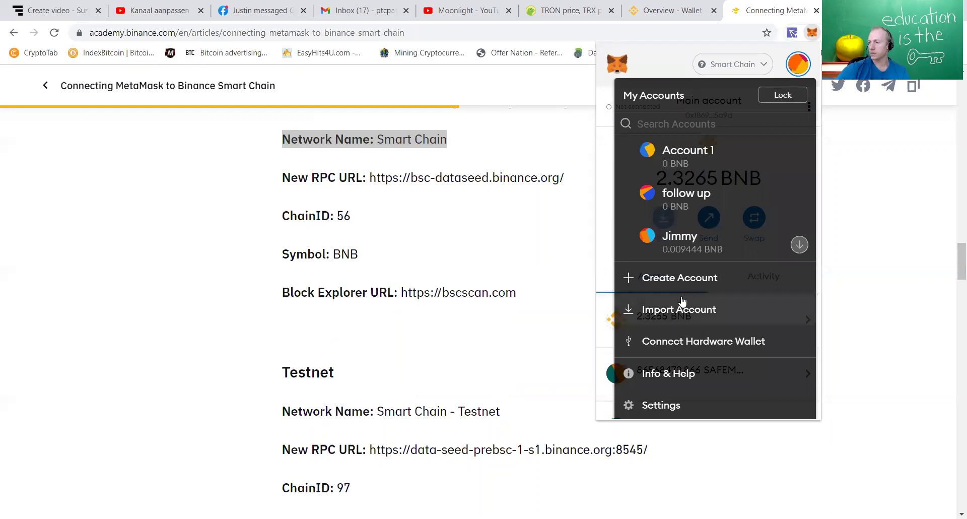
left_click(661, 405)
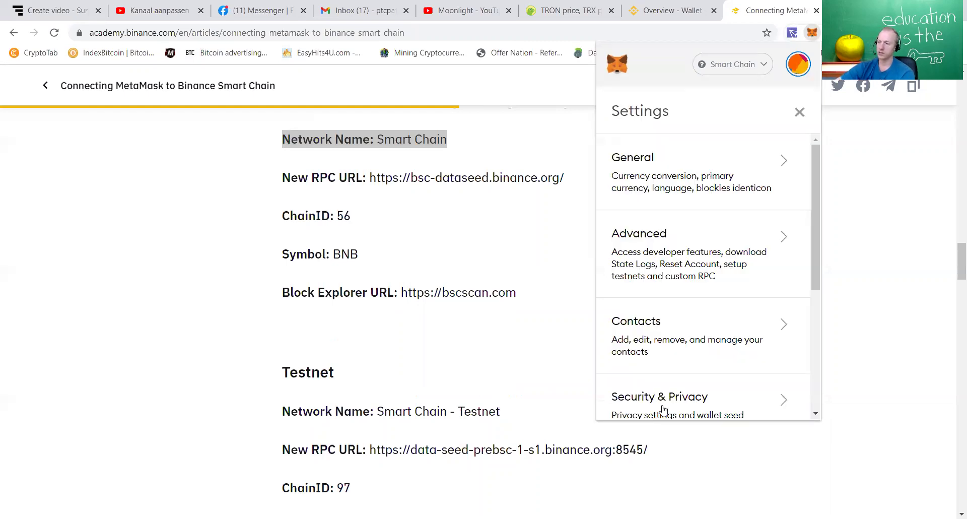
scroll(691, 250, "down", 5)
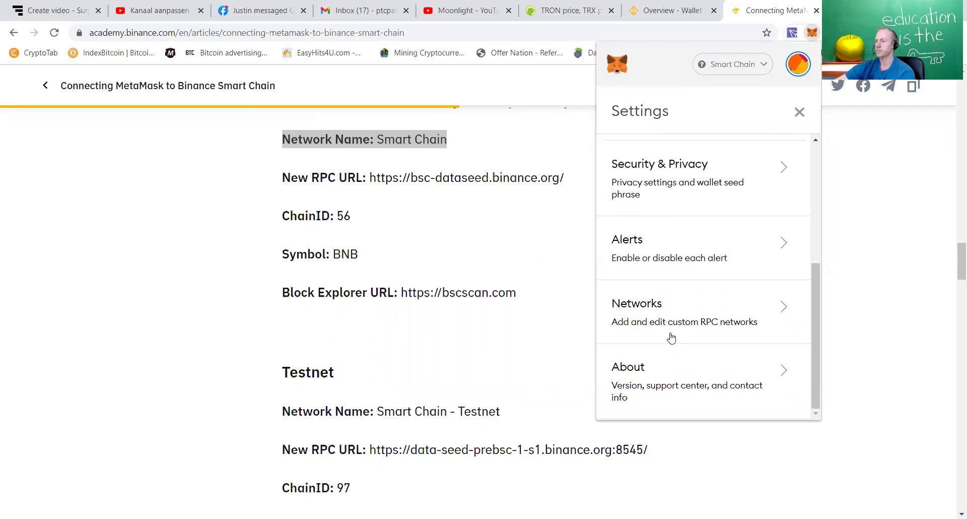
left_click(640, 315)
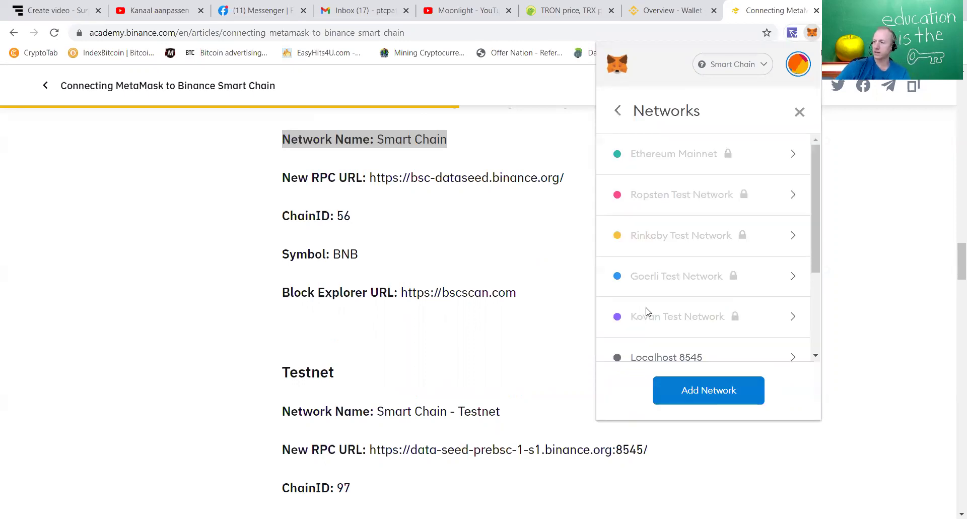
left_click(697, 393)
Step: Enter network name Smart Chain, the bsc-dataseed RPC URL and Chain ID 56
left_click(650, 236)
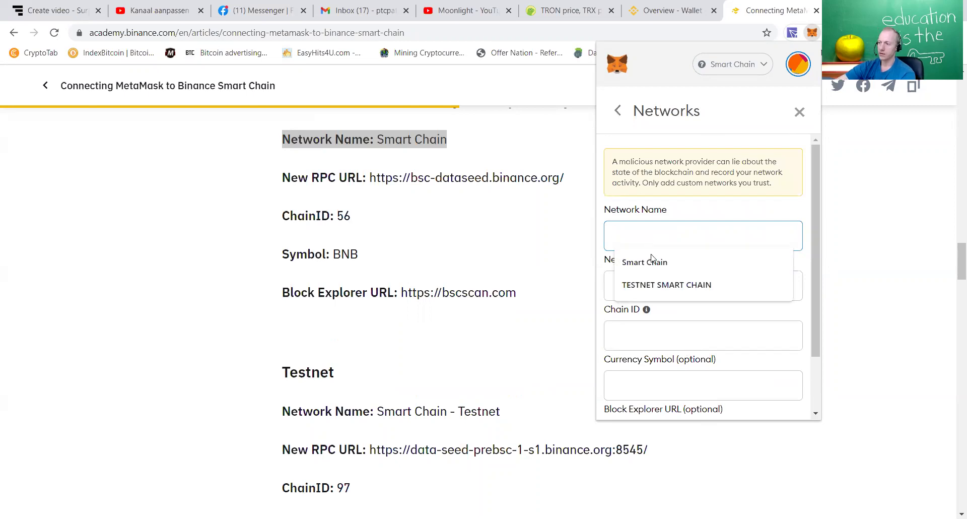
left_click(653, 261)
left_click(660, 285)
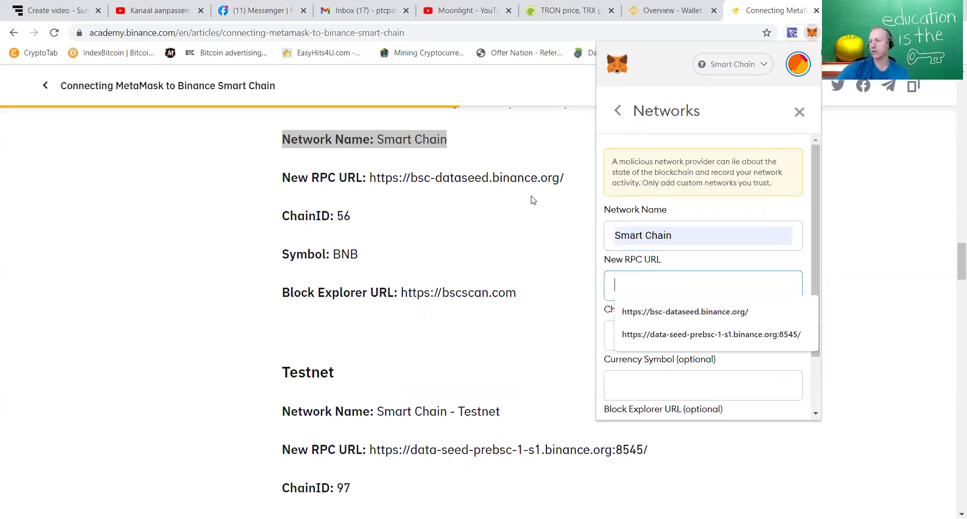
left_click(687, 312)
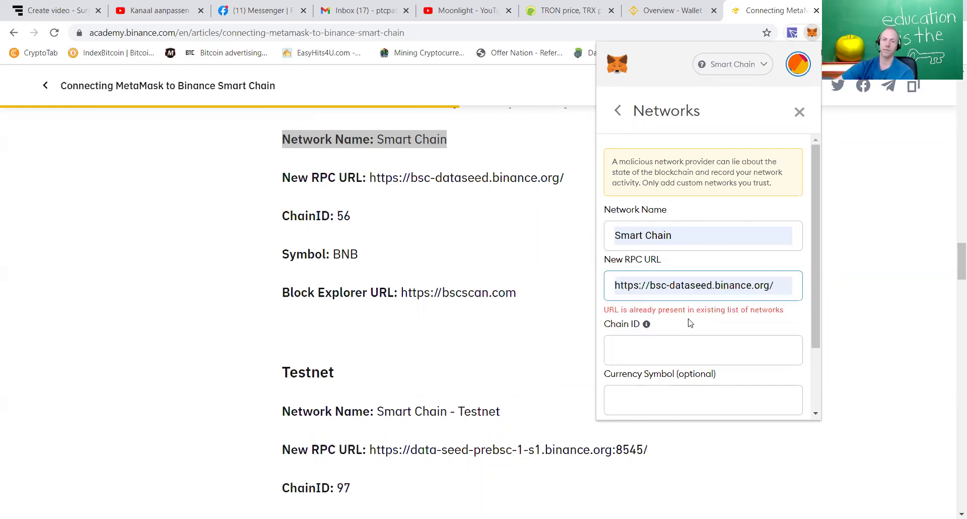
left_click(657, 355)
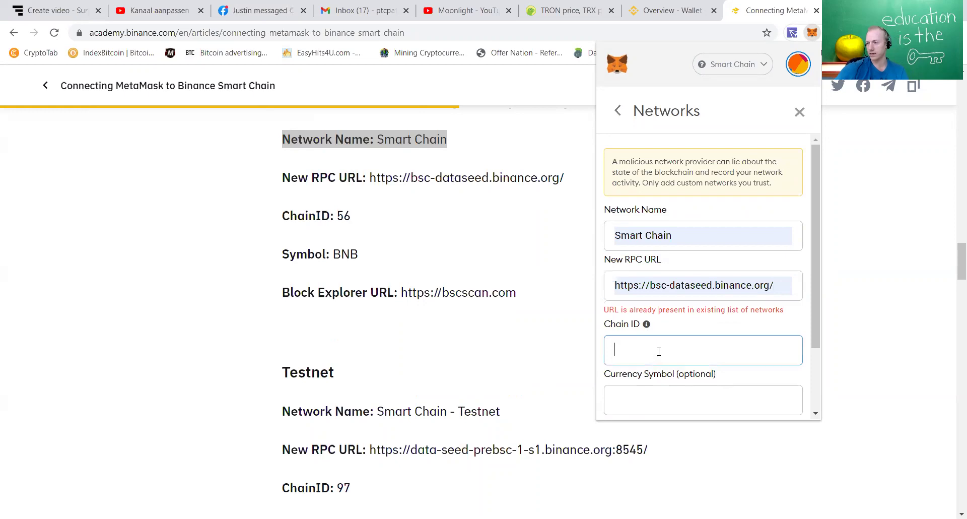
type("56")
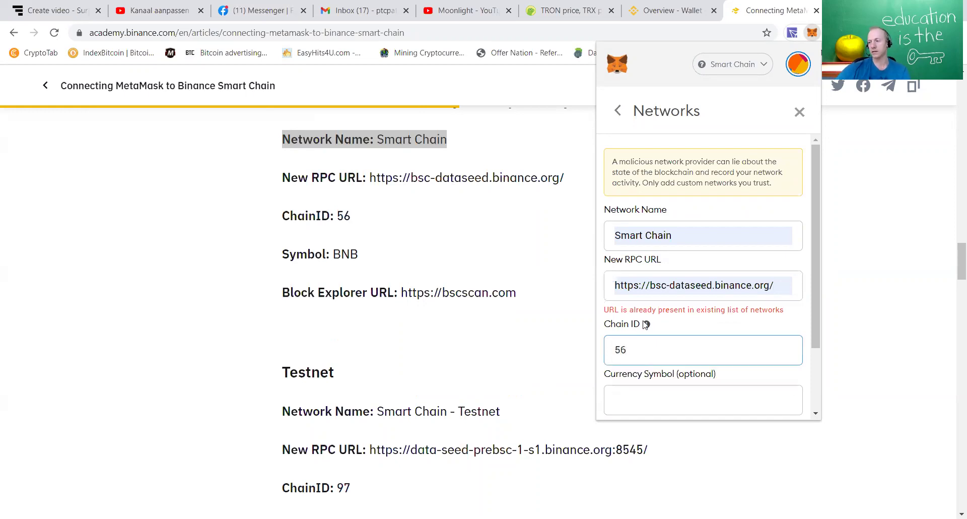
Step: Set currency symbol BNB and the bscscan block explorer URL, then check the available networks
left_click(632, 403)
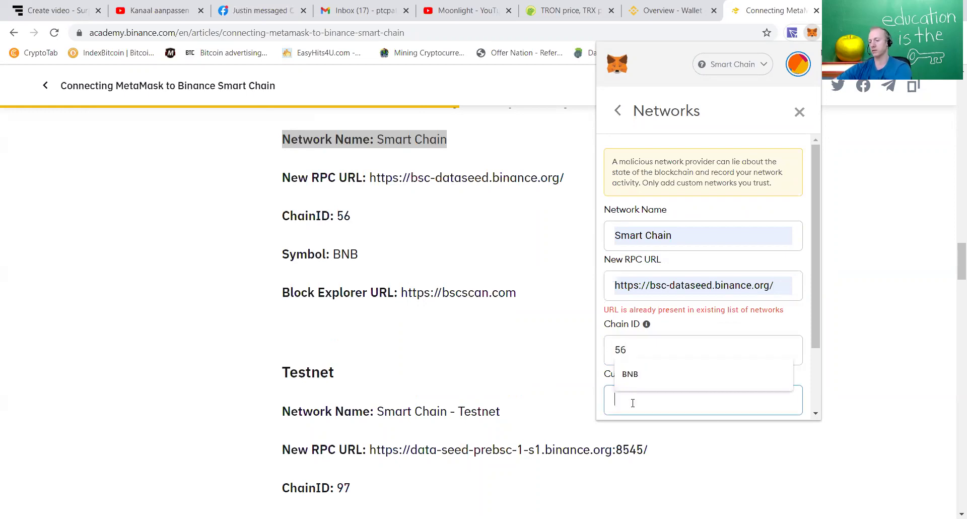
type("BNB")
scroll(668, 346, "down", 2)
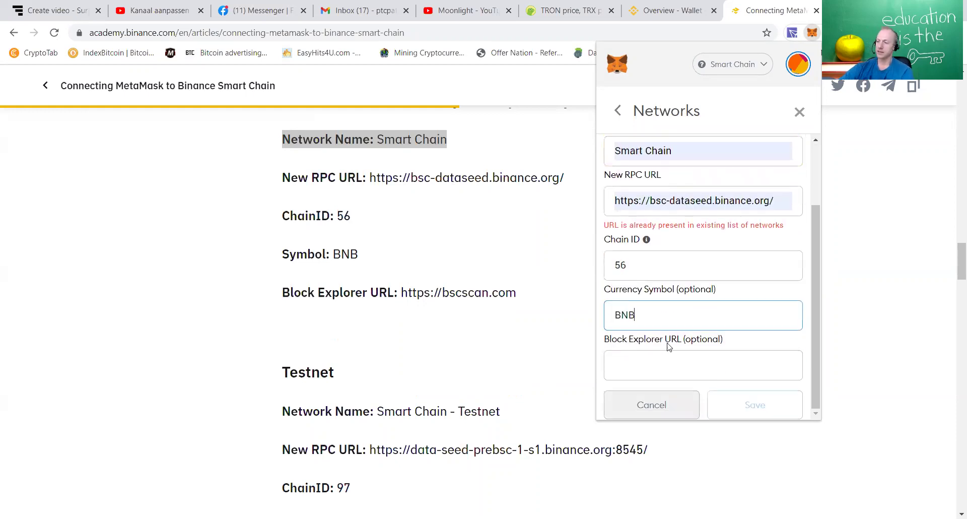
left_click(667, 353)
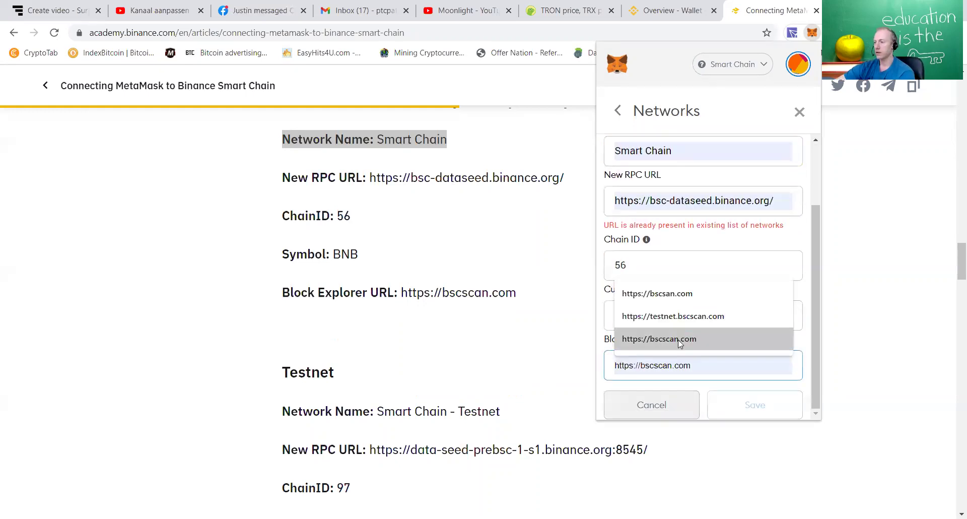
left_click(685, 303)
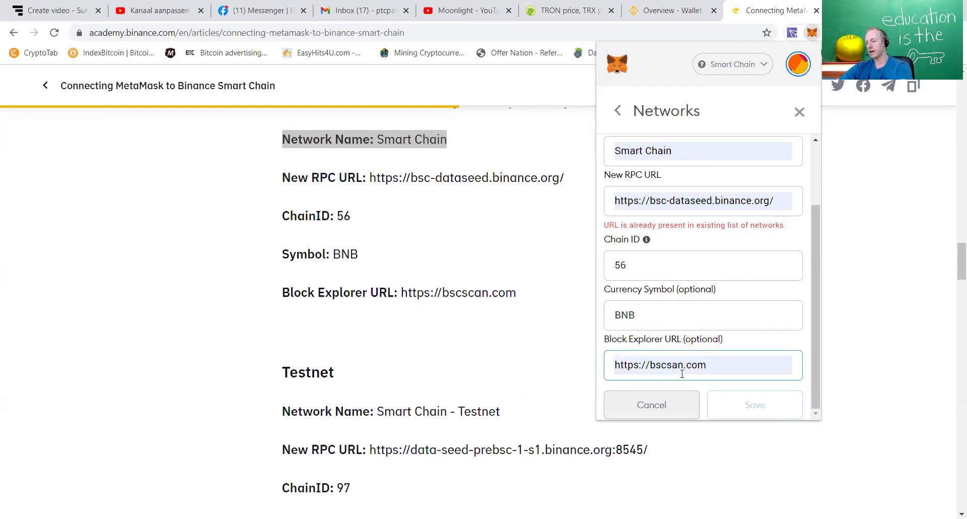
type("c")
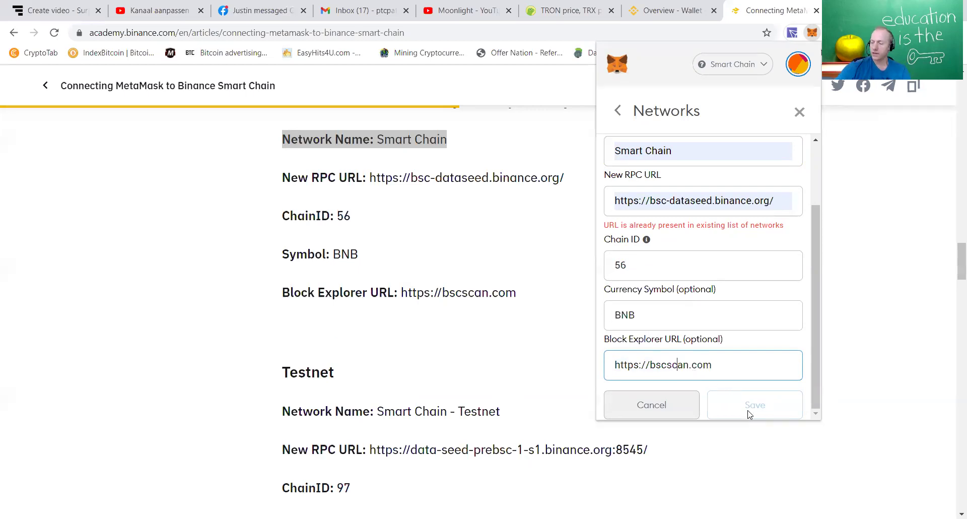
left_click(715, 70)
left_click(715, 74)
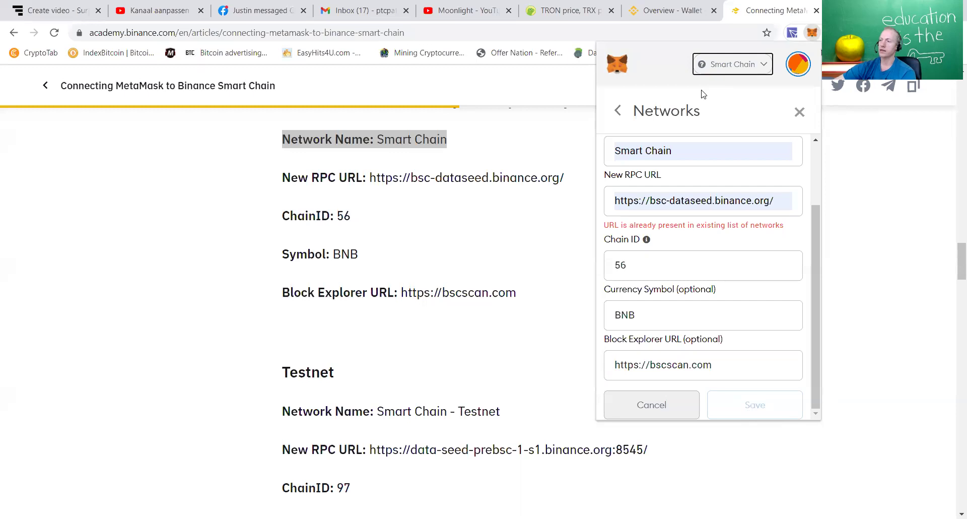
Step: Return to the saved networks list and confirm Smart Chain is listed
left_click(622, 115)
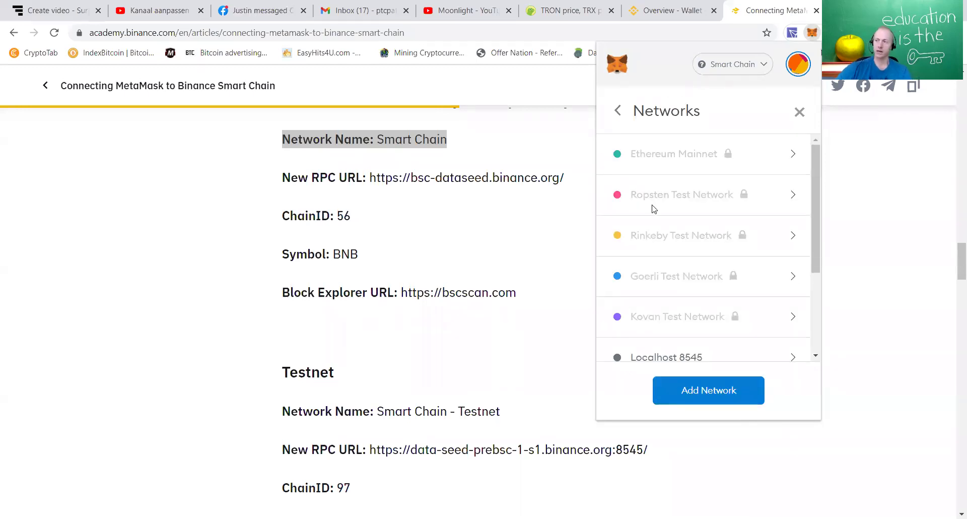
scroll(695, 219, "down", 3)
scroll(705, 272, "up", 4)
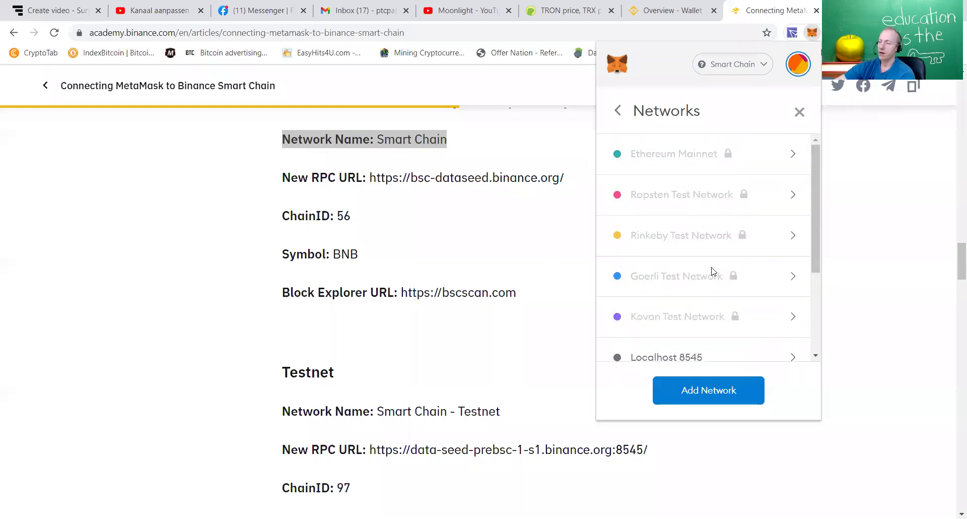
scroll(696, 261, "down", 3)
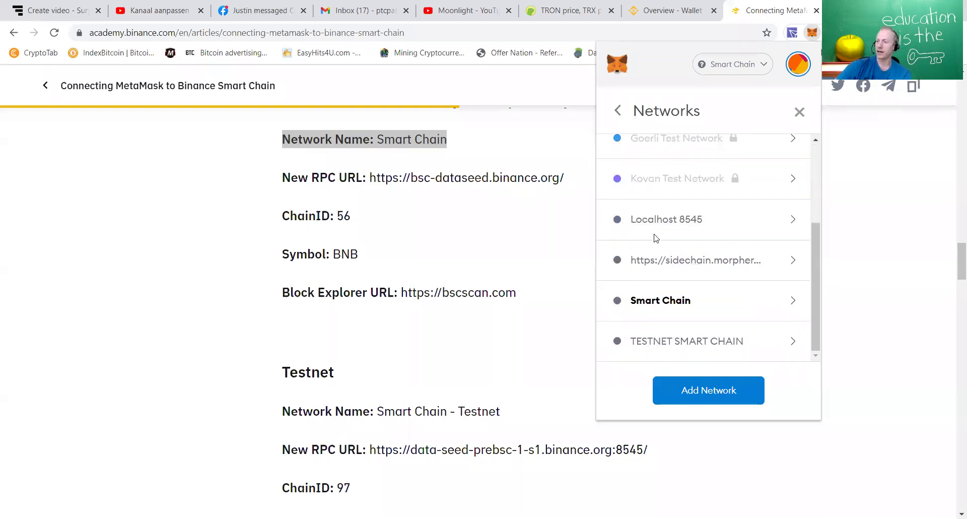
Step: Close MetaMask settings, copy the Main account address, and return to the Binance overview tab
left_click(618, 111)
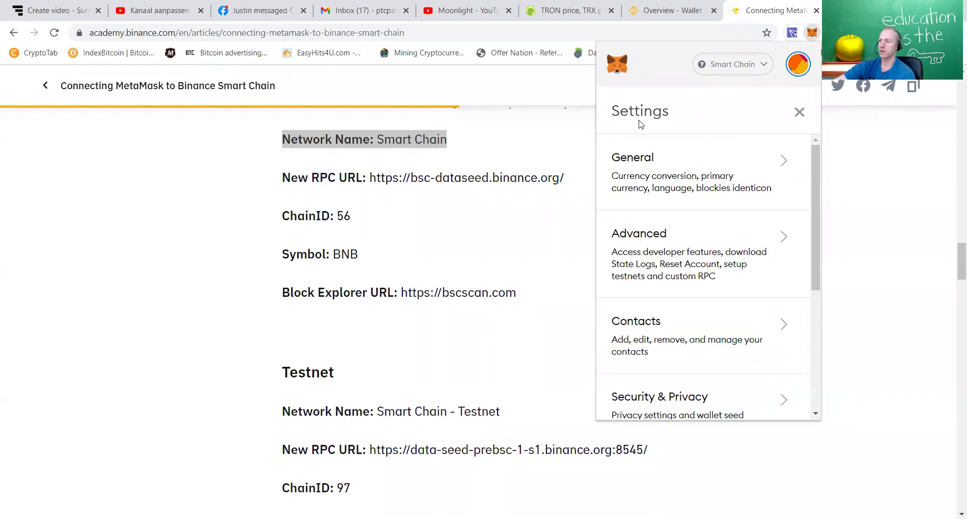
left_click(799, 112)
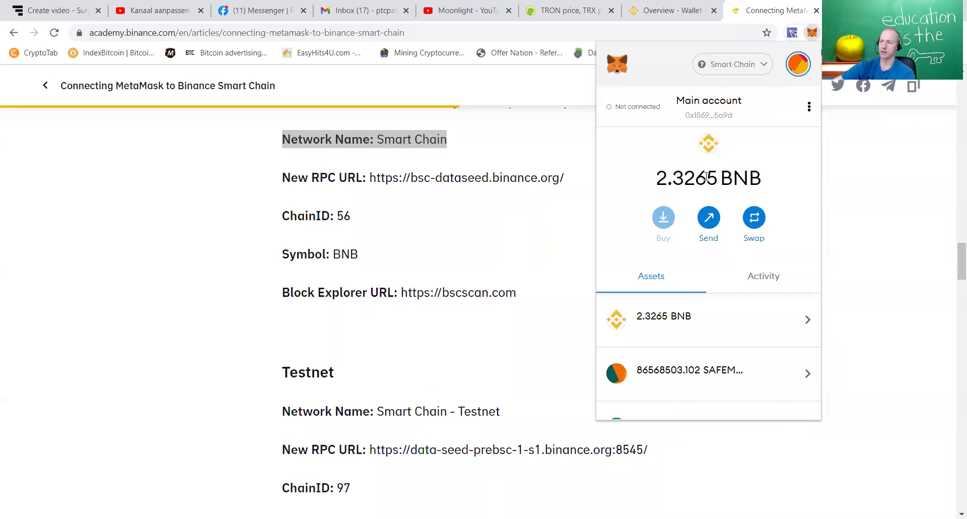
left_click(723, 100)
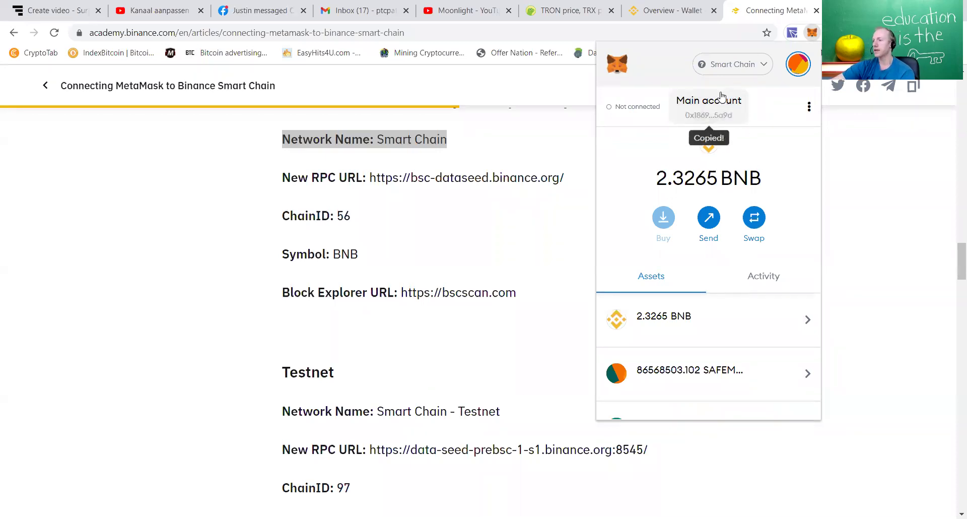
key("ctrl+shift+Tab")
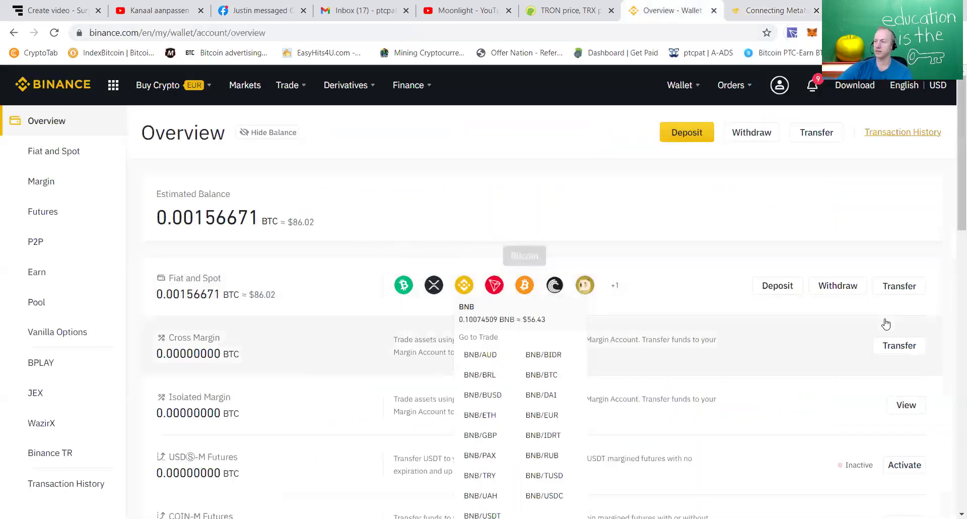
Step: Start a BNB withdrawal on Binance Smart Chain (BEP20) with the Max amount of 0.10074509 BNB
left_click(822, 287)
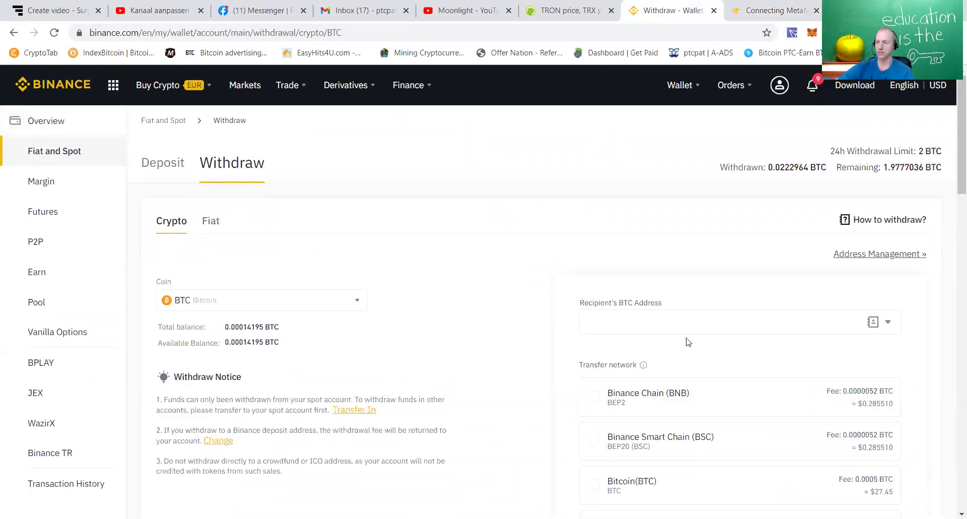
left_click(345, 305)
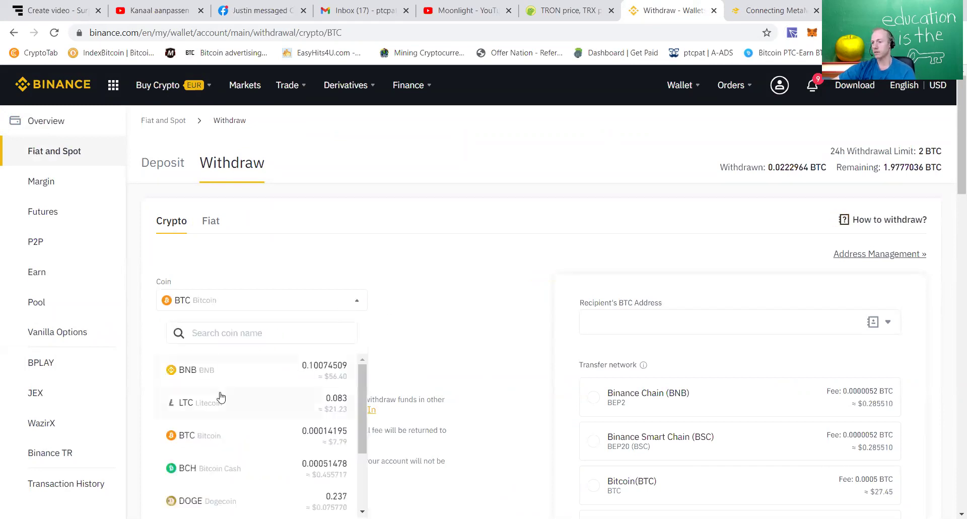
left_click(220, 374)
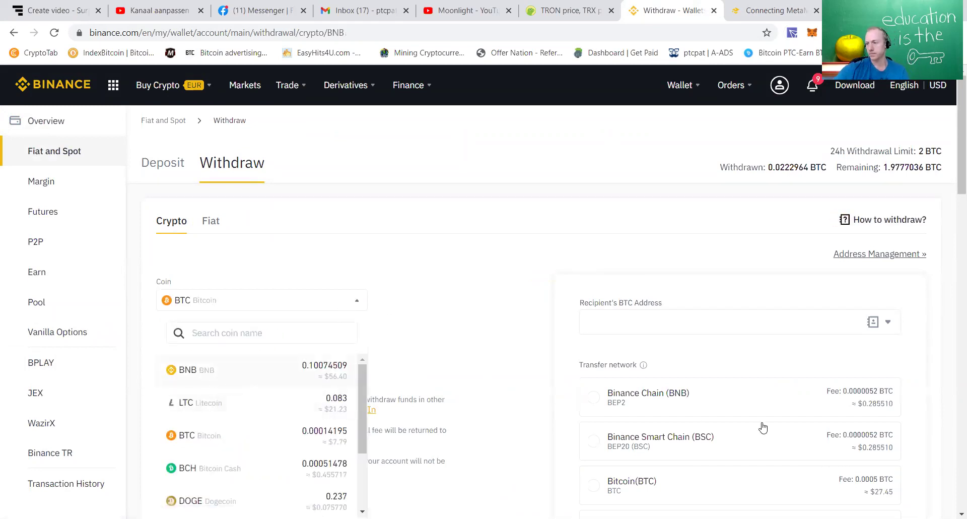
scroll(657, 374, "down", 2)
left_click(657, 374)
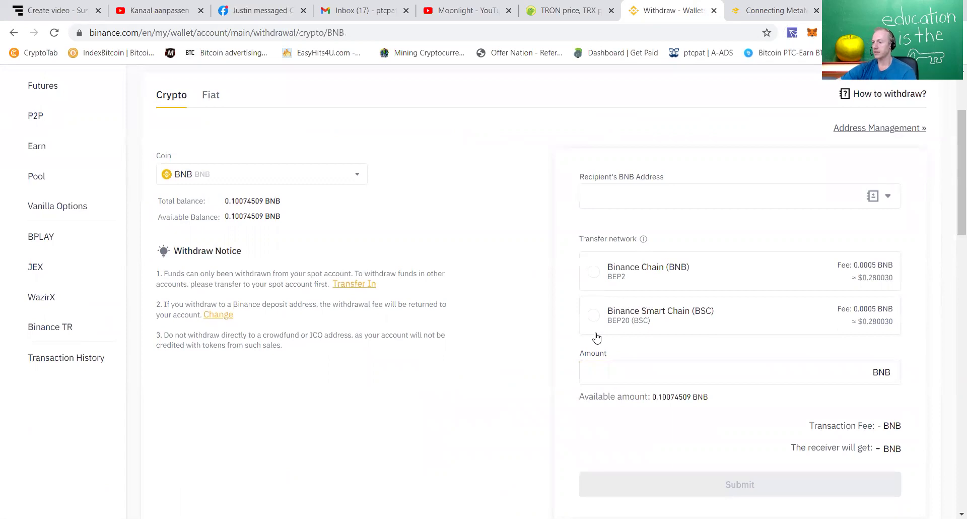
left_click(595, 316)
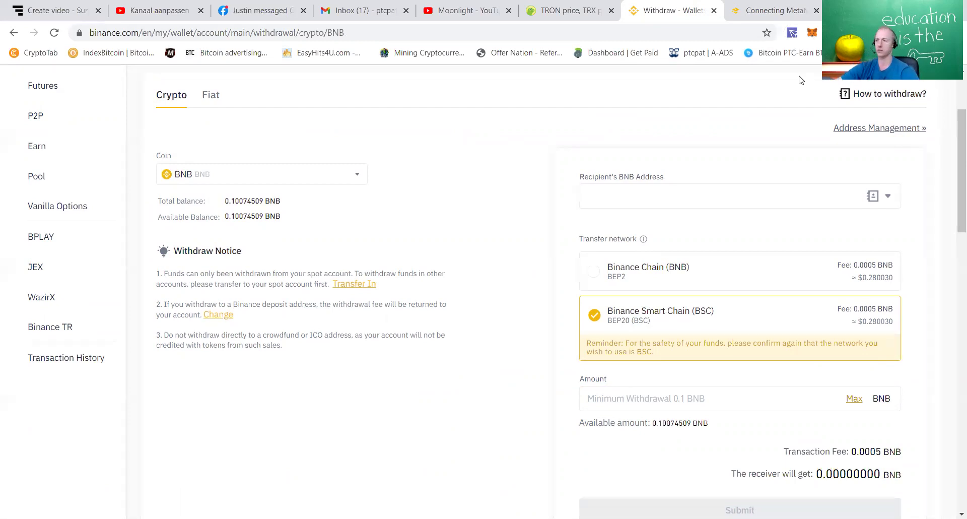
left_click(854, 398)
scroll(702, 468, "down", 3)
scroll(798, 352, "down", 2)
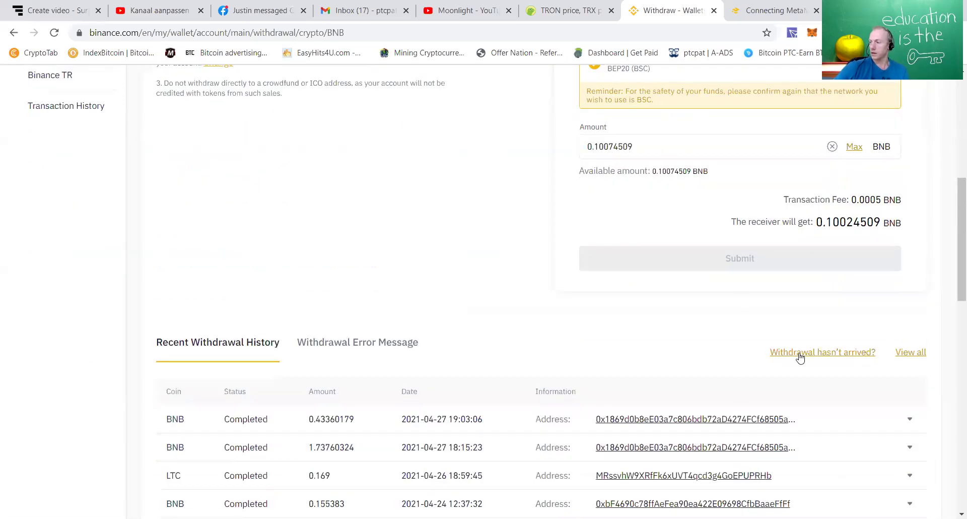
scroll(727, 384, "up", 3)
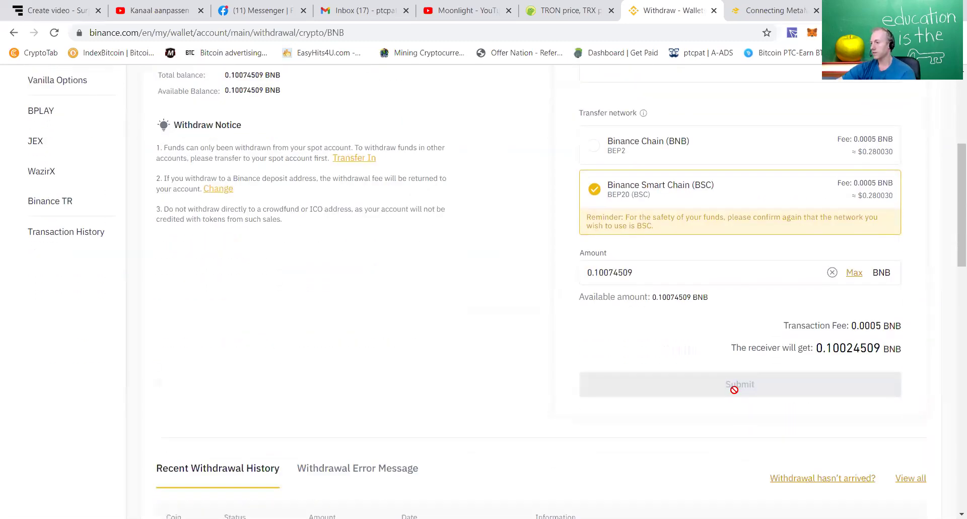
scroll(732, 362, "up", 3)
Step: Paste the MetaMask address as the recipient's BNB address and submit the withdrawal
left_click(693, 190)
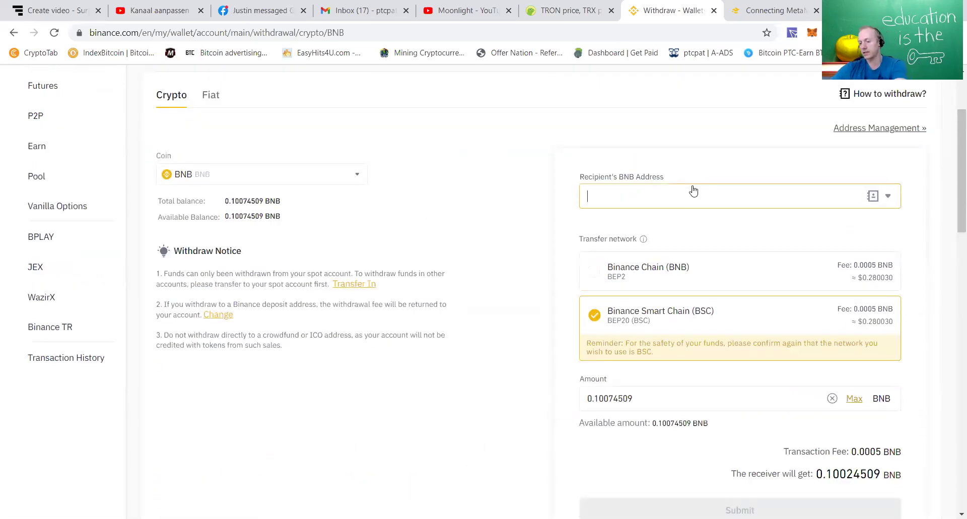
key("ctrl+v")
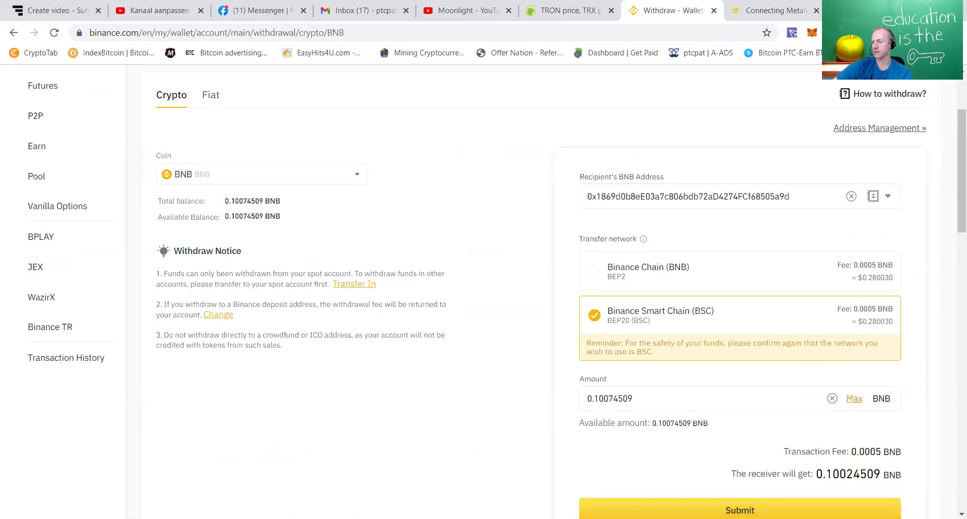
left_click(810, 506)
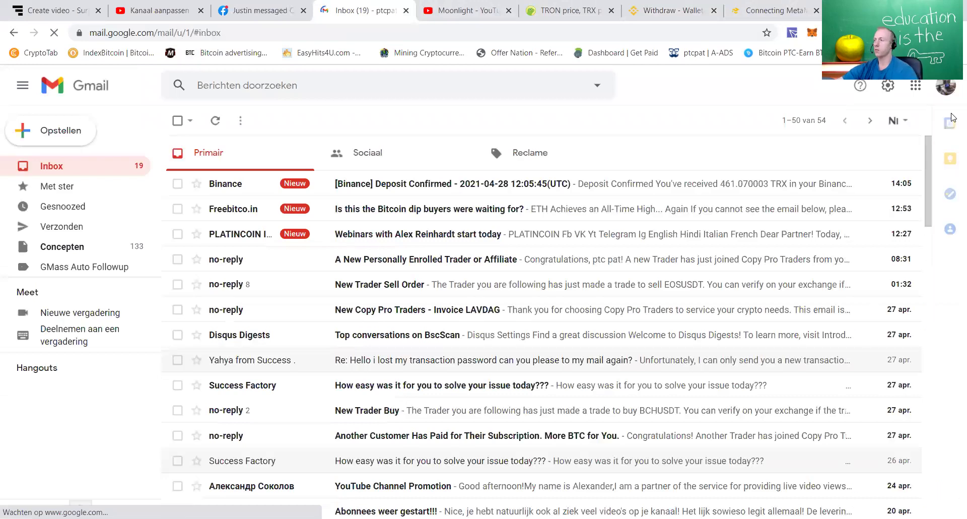
Step: Have Binance send the e-mail verification code, then return to Gmail to wait for it
left_click(687, 13)
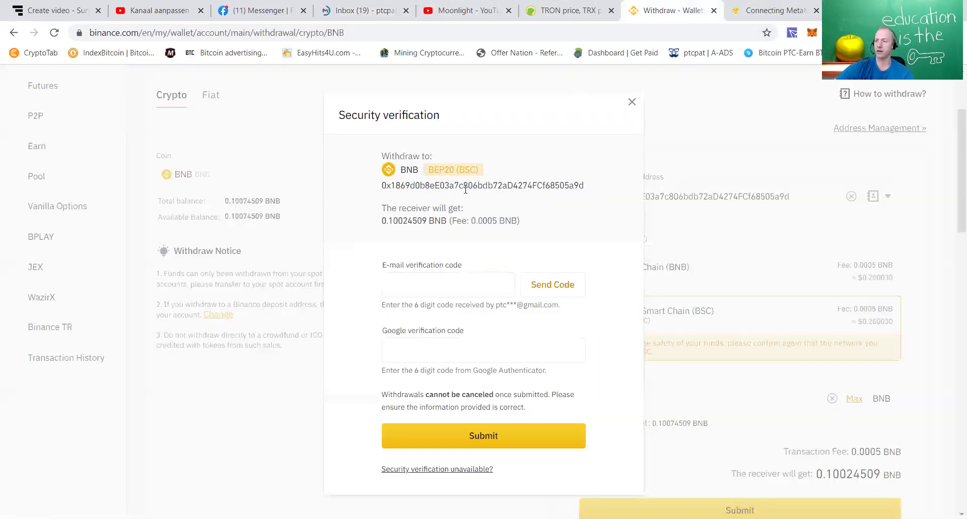
left_click(554, 283)
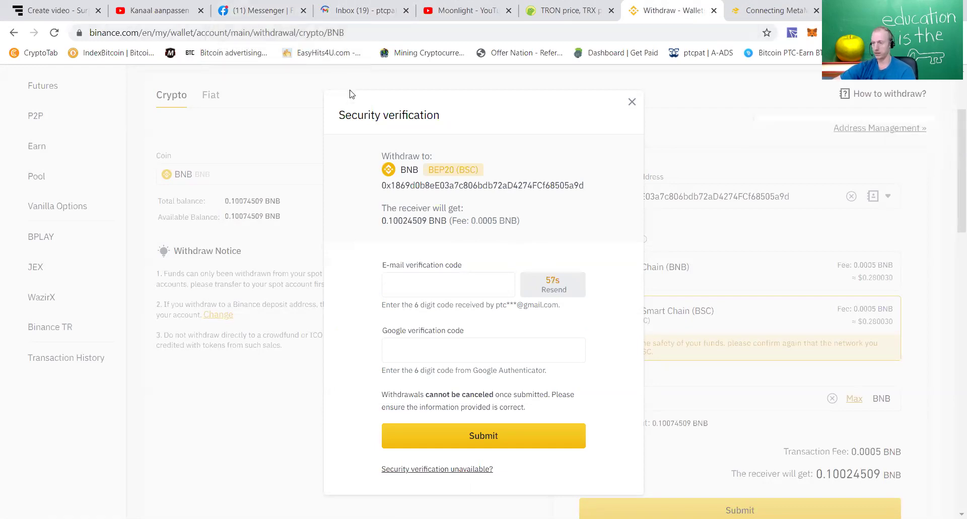
left_click(359, 11)
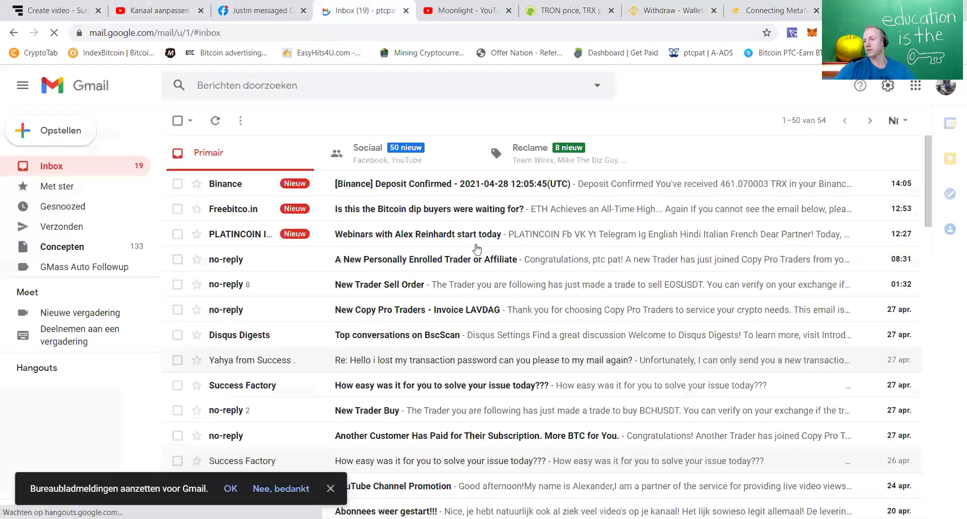
Step: Refresh Gmail until the Binance Withdrawal Requested email arrives, open it and reveal its verification code
left_click(215, 120)
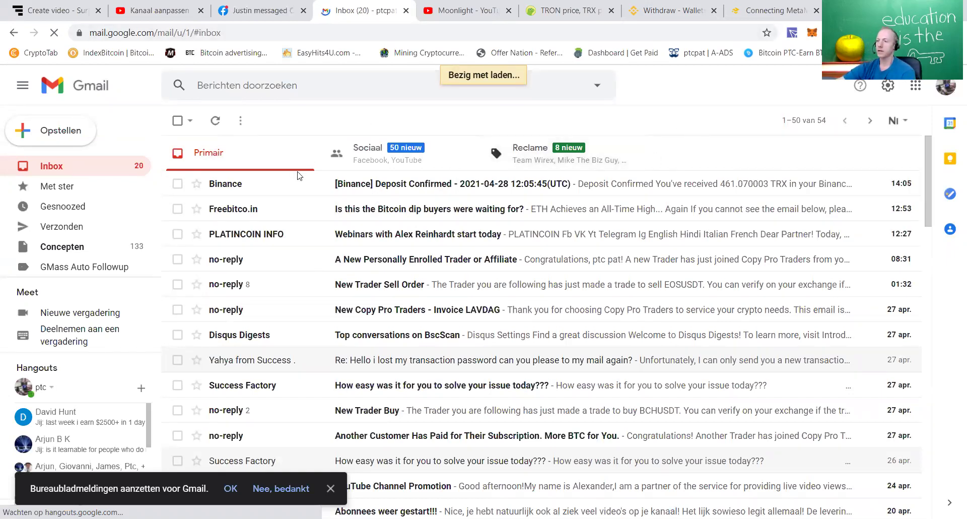
left_click(215, 120)
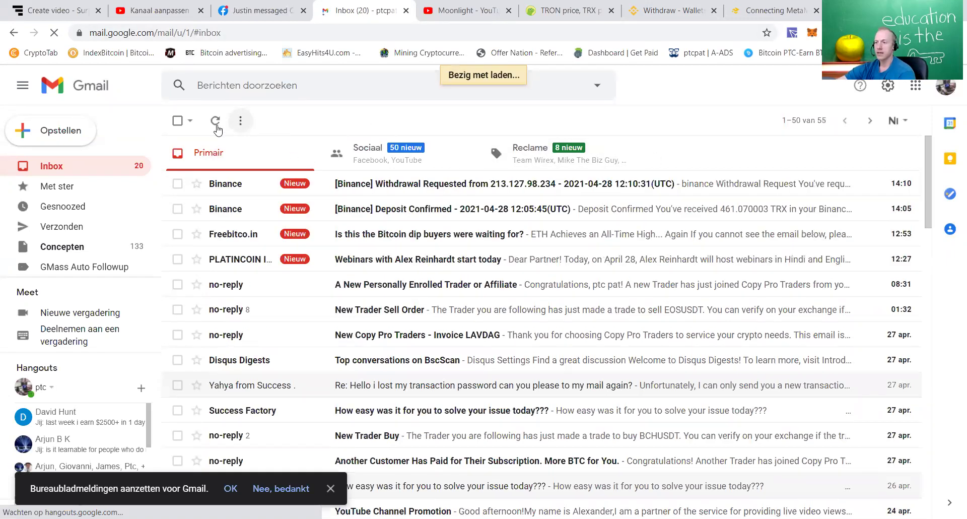
left_click(451, 187)
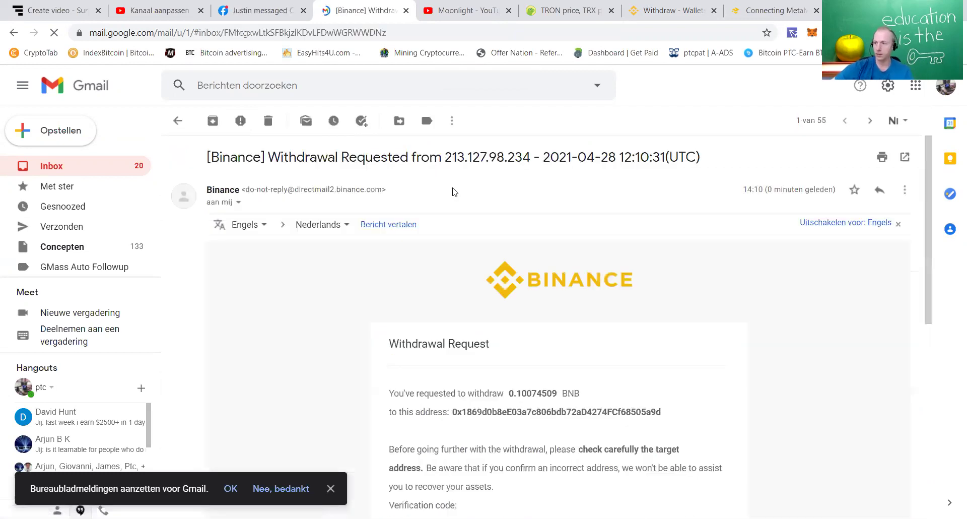
scroll(528, 453, "down", 3)
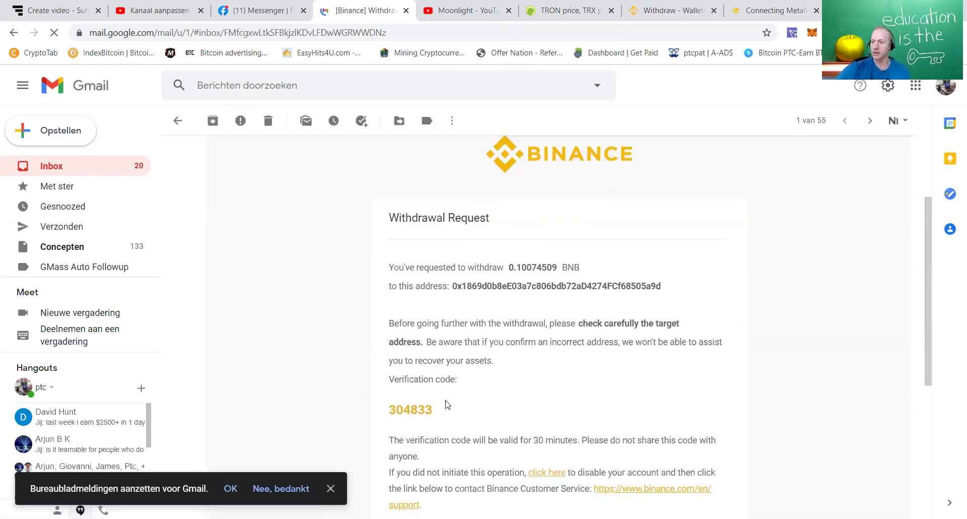
Step: Enter the e-mail verification code and authenticator code on Binance and submit the 0.10074509 BNB withdrawal
left_click(664, 10)
left_click(392, 284)
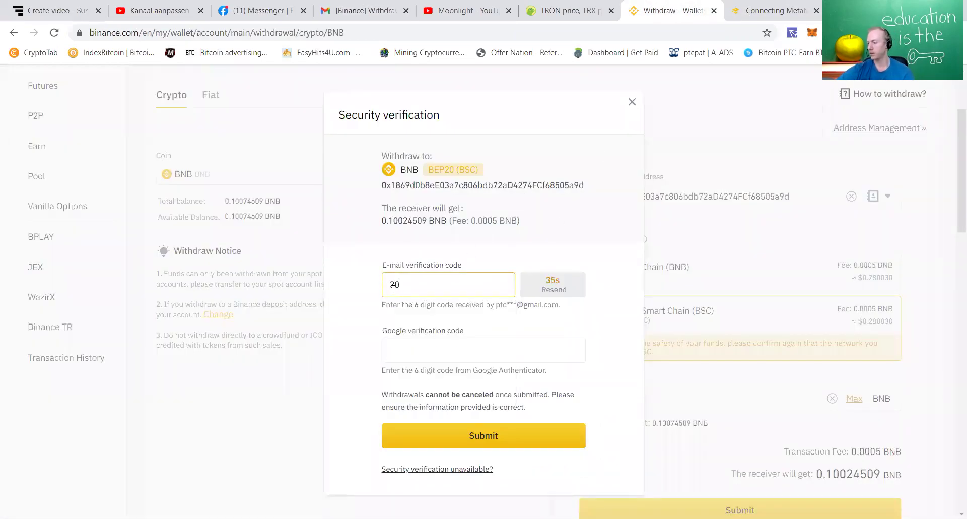
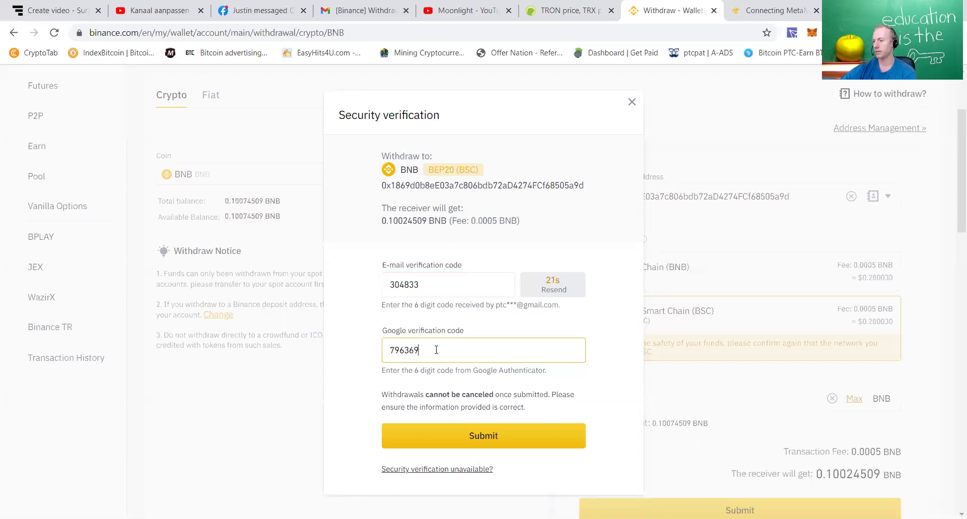
left_click(503, 439)
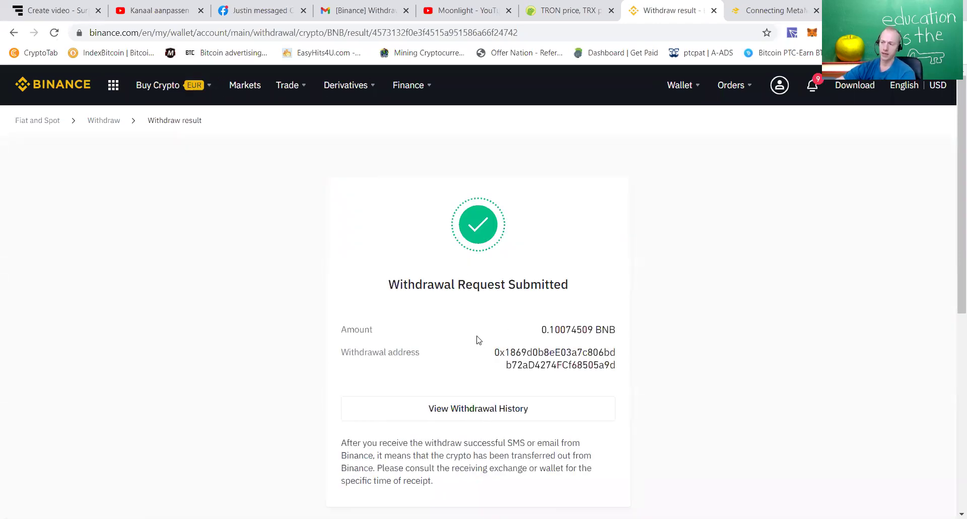
left_click(811, 34)
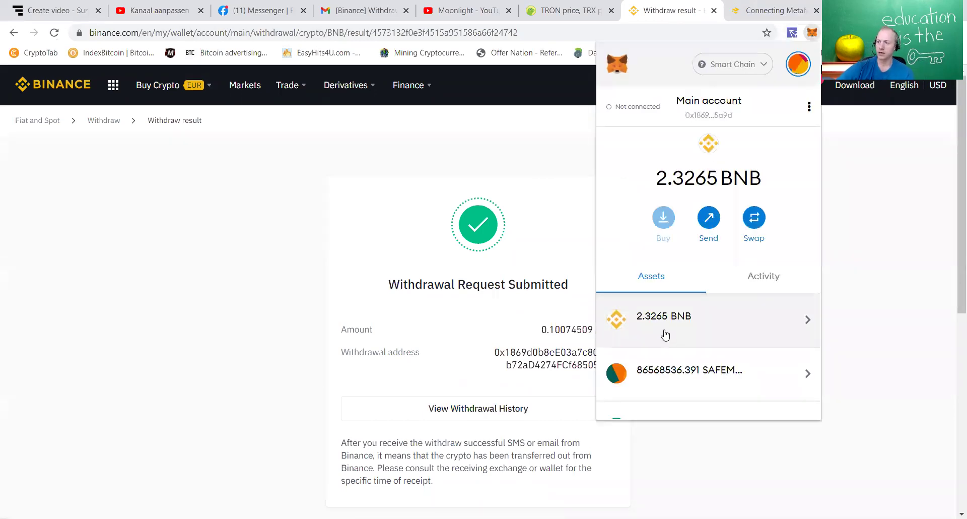
left_click(665, 320)
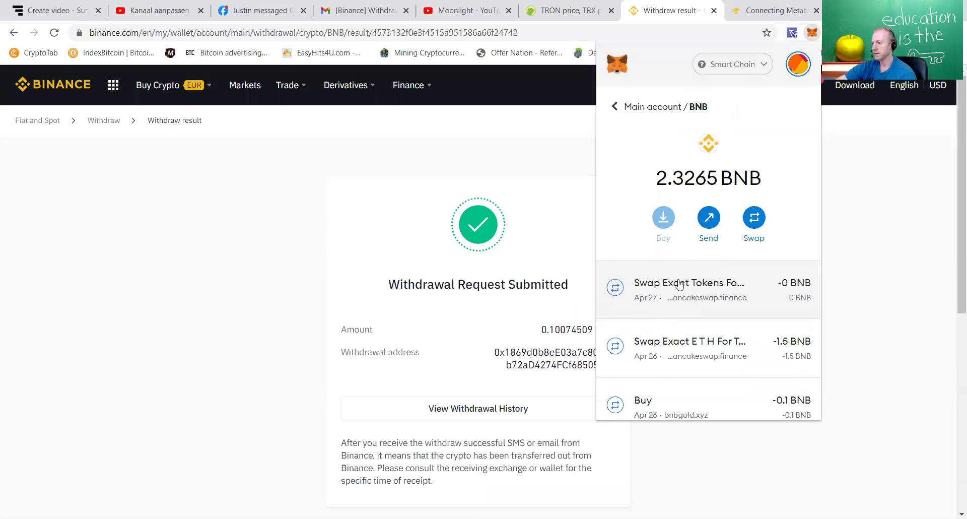
left_click(616, 107)
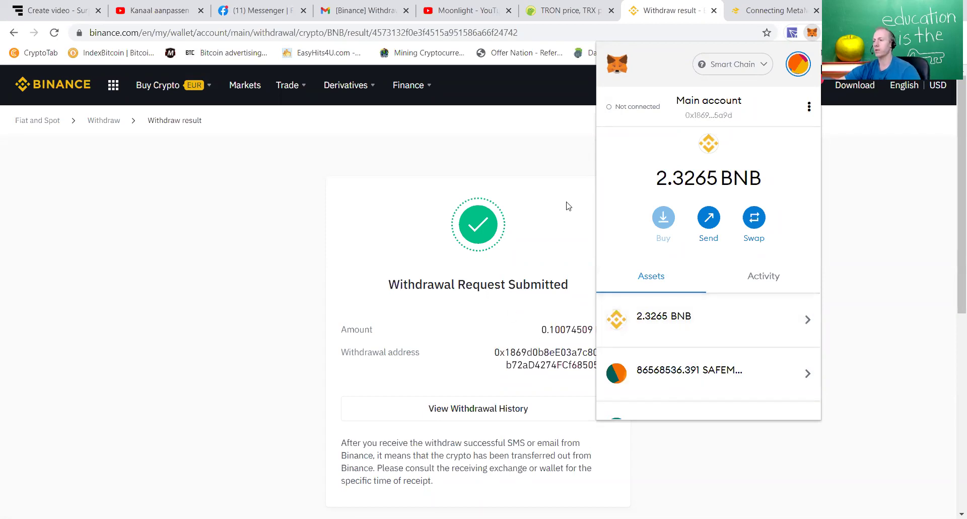
left_click(556, 147)
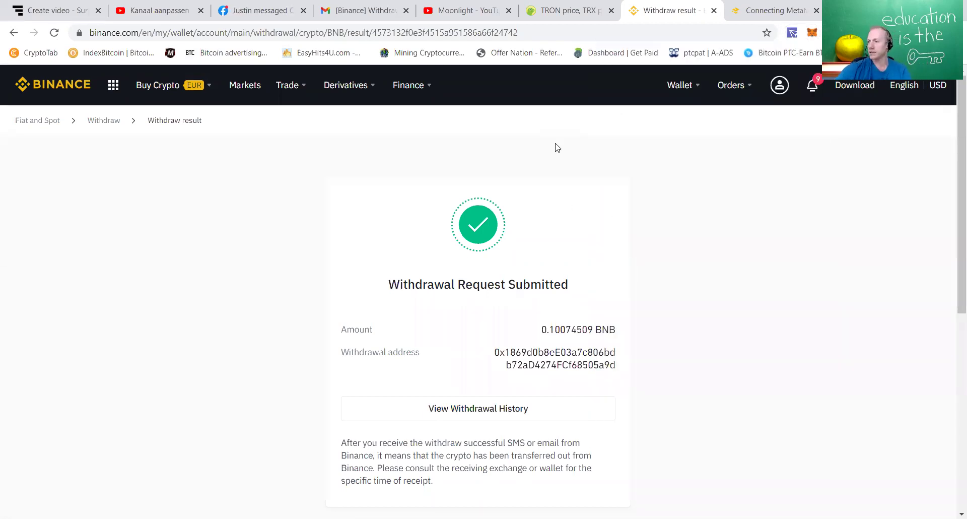